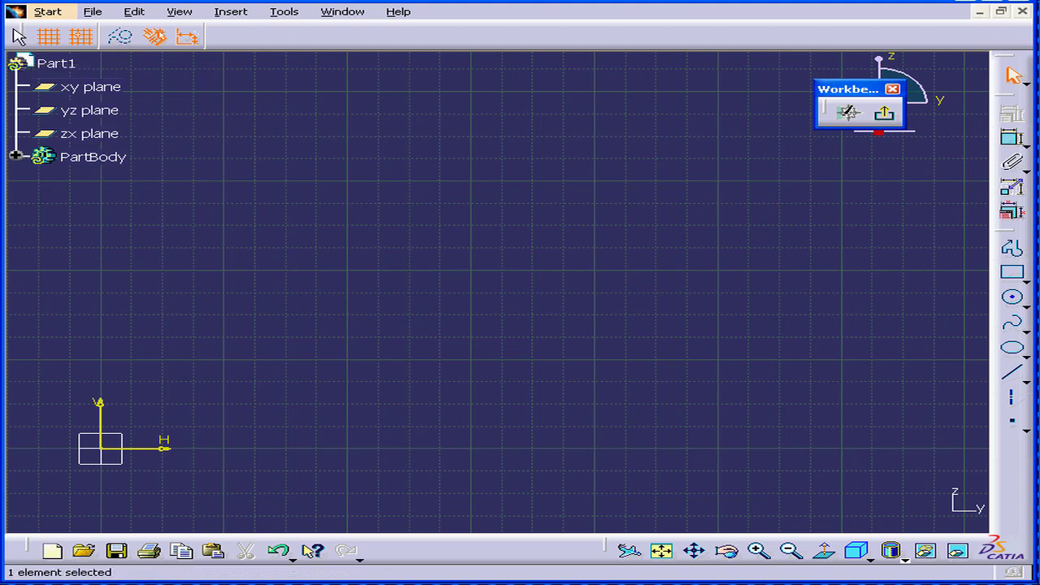
- Float the Sketch tools bar, re-dock it in the top row and leave the toolbar list unchanged
mouse_move(21, 37)
mouse_down()
mouse_move(38, 87)
mouse_move(82, 119)
mouse_move(48, 86)
mouse_move(30, 32)
mouse_up()
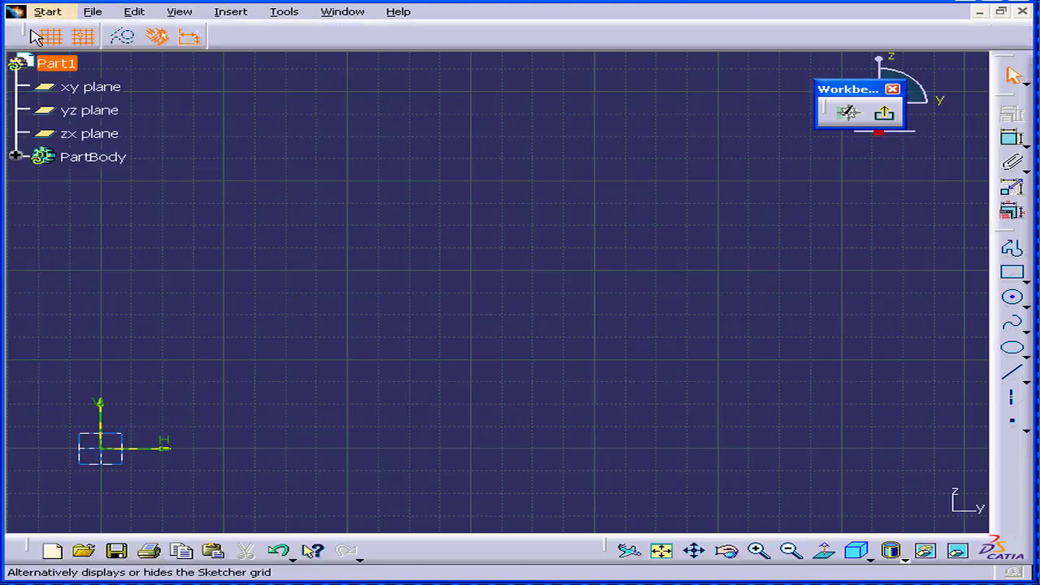
click(173, 13)
mouse_move(210, 34)
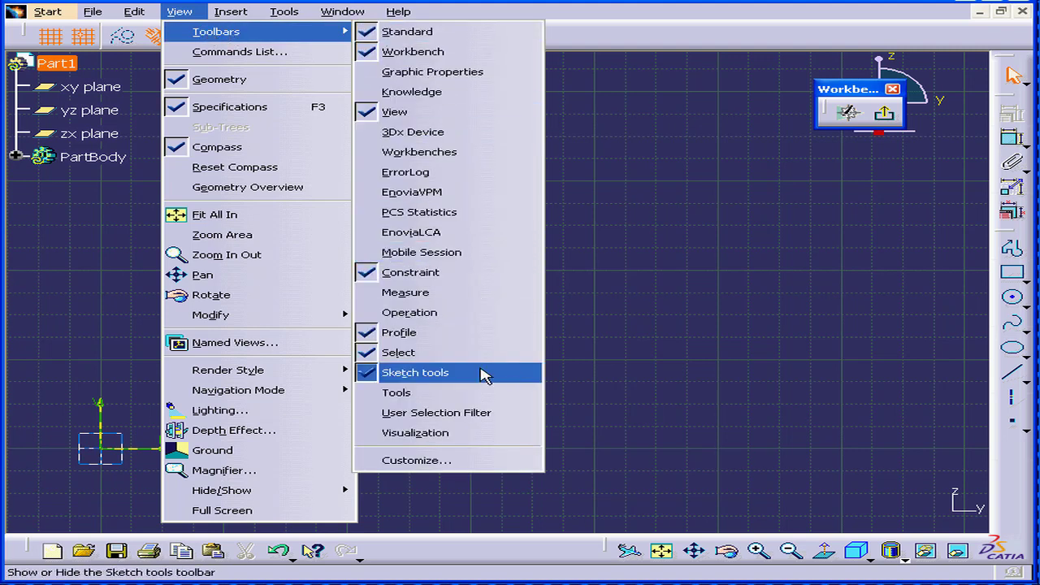
click(615, 171)
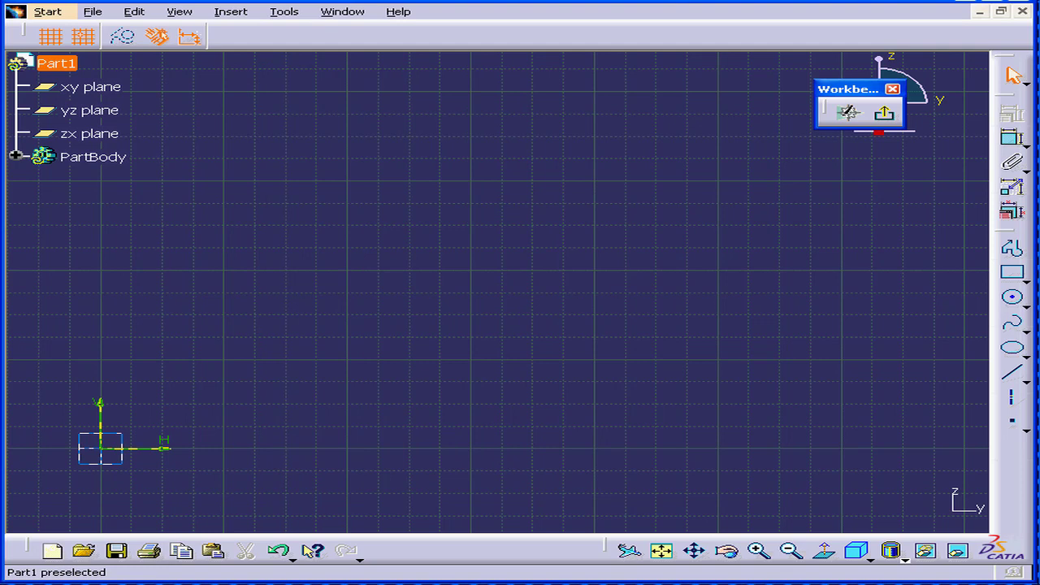
- Draw a vertical line from H 2in, V 1in up to H 2in, V 3in and select it
click(1016, 377)
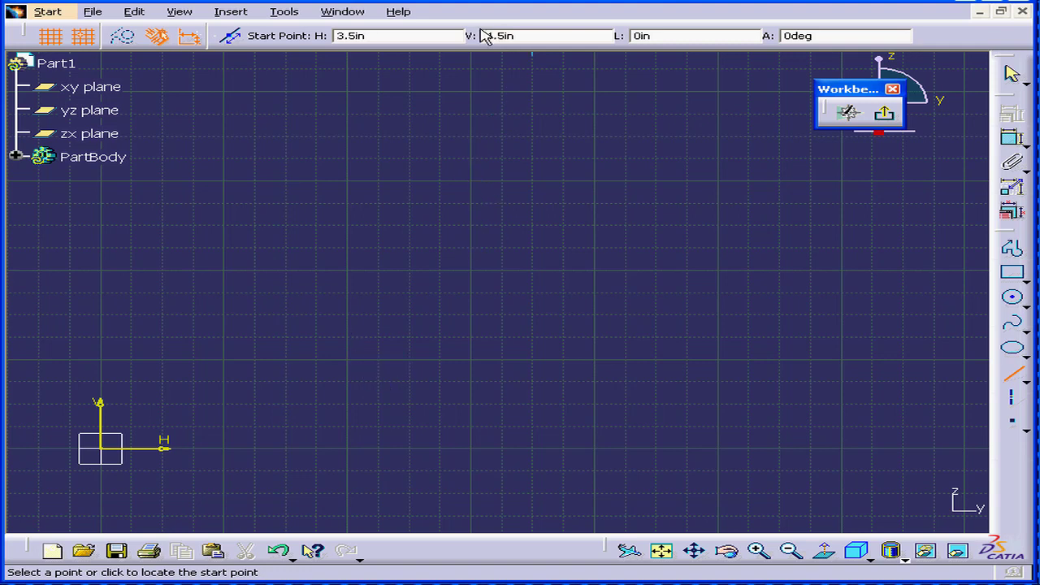
click(348, 361)
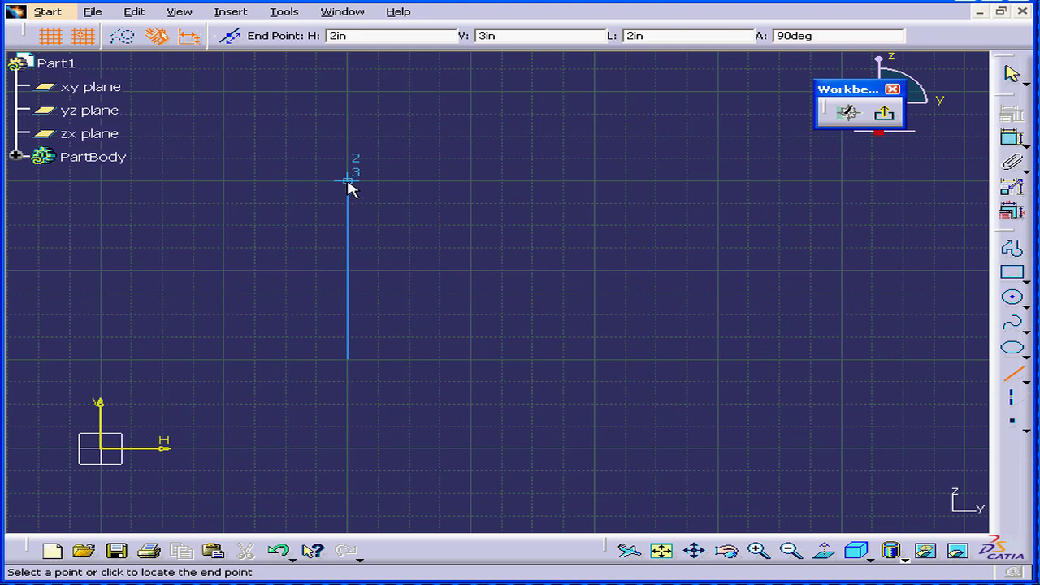
click(348, 182)
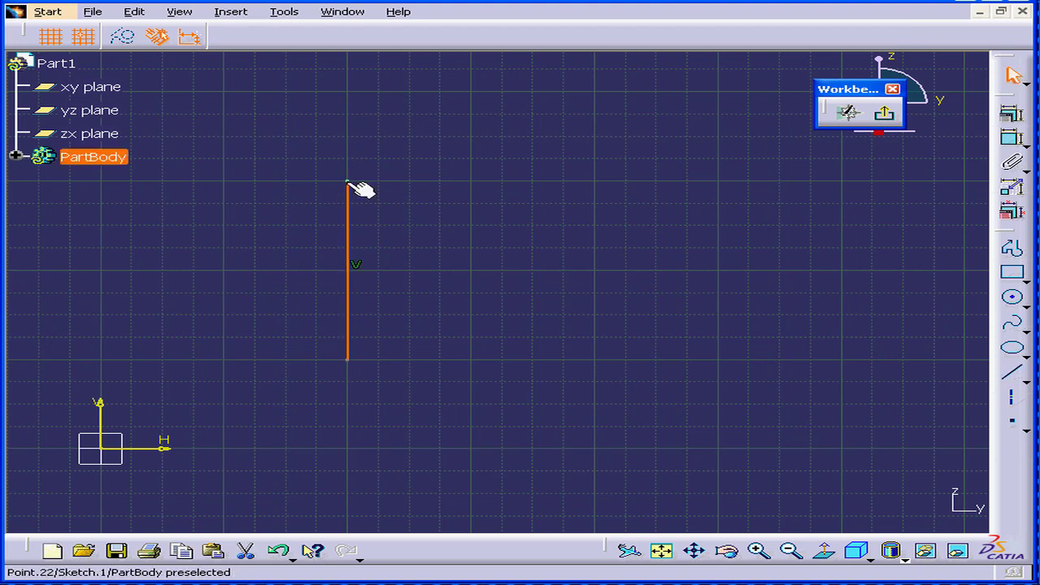
click(351, 303)
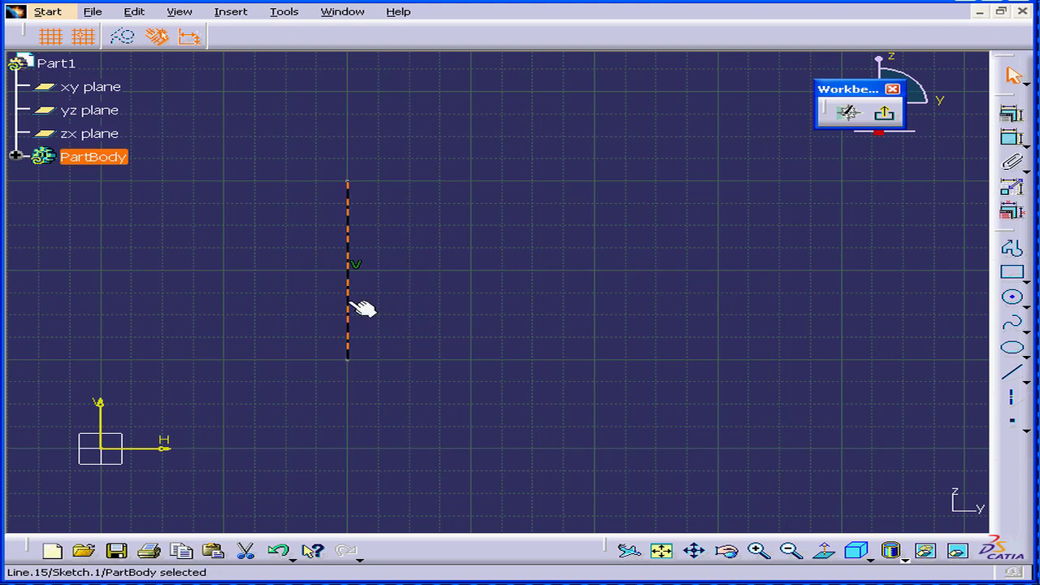
- Delete the vertical line and draw a 2in line from H 2in, V 1in, moving its length dimension aside
key(Delete)
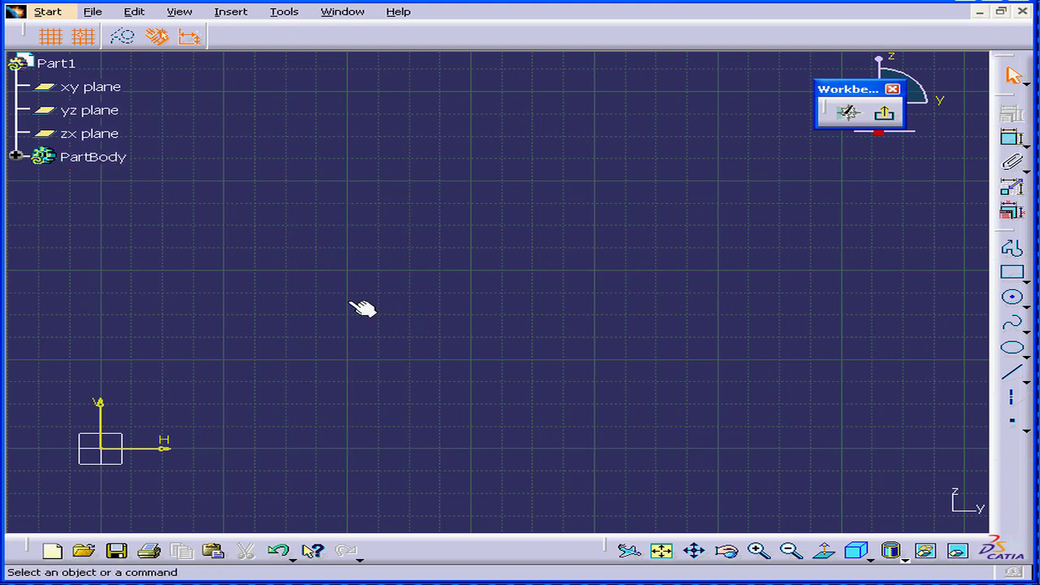
click(1012, 374)
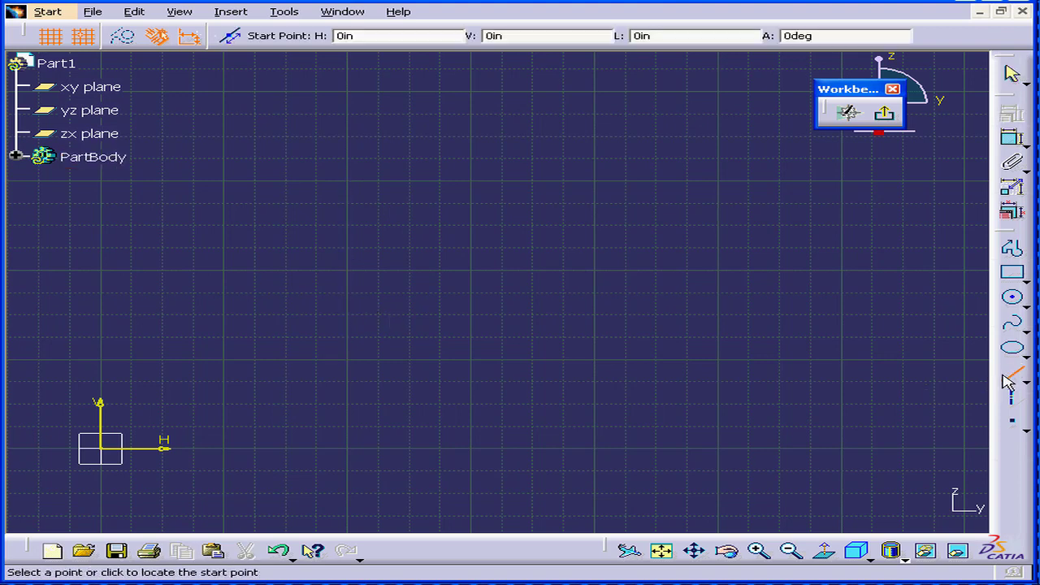
click(348, 360)
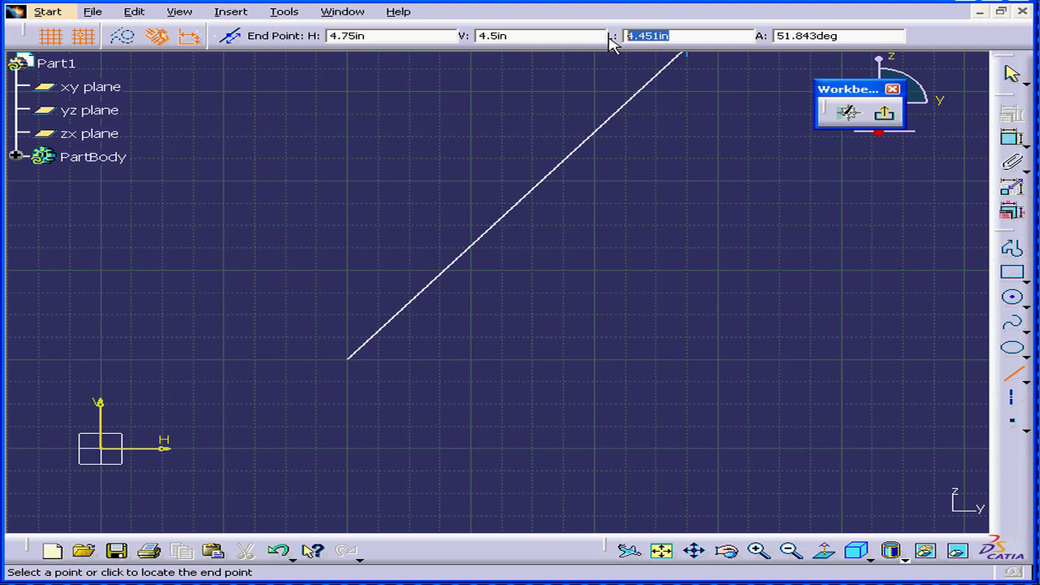
text(2)
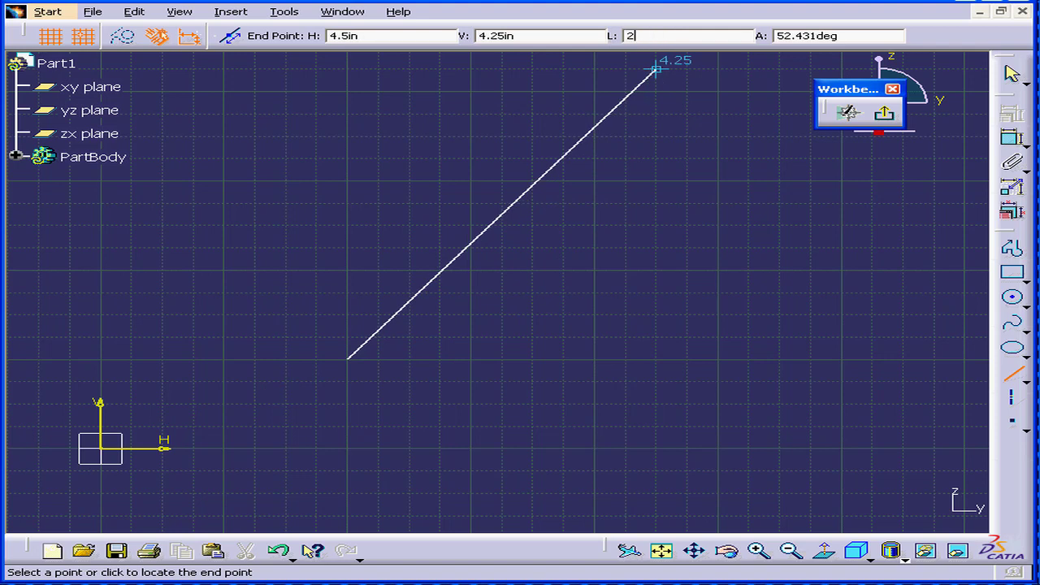
key(Tab)
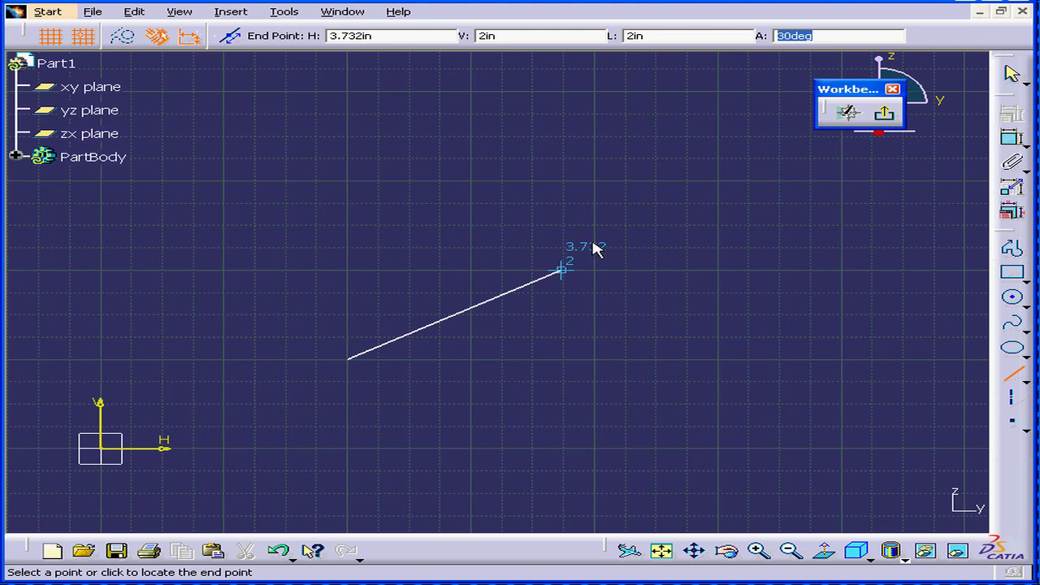
click(595, 249)
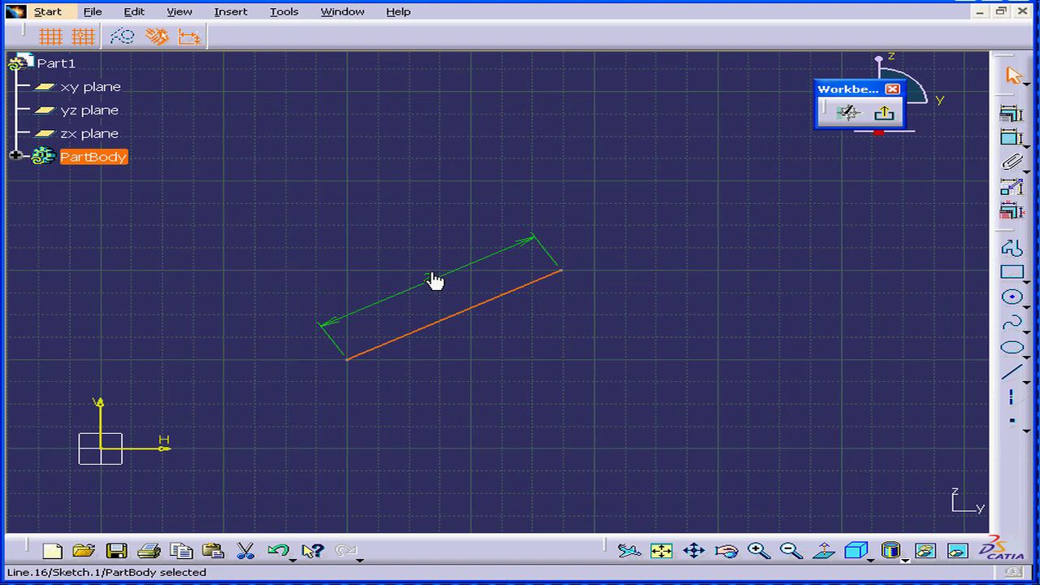
mouse_move(535, 251)
mouse_down()
mouse_move(501, 204)
mouse_move(524, 246)
mouse_up()
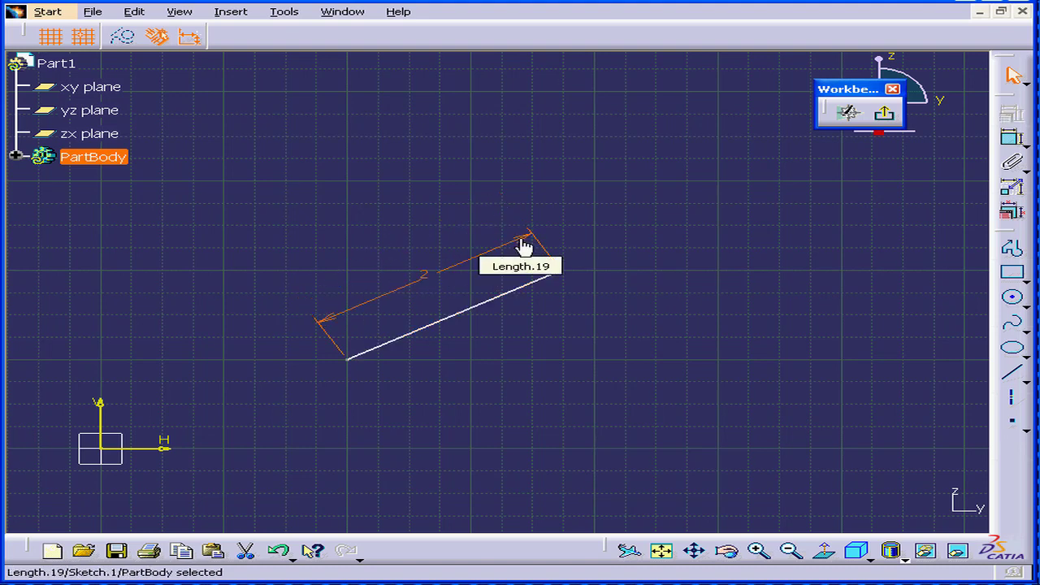
click(526, 287)
- Delete the 2in line, draw a line at a locked 30° from H 2in, V 1in, then delete it
key(Delete)
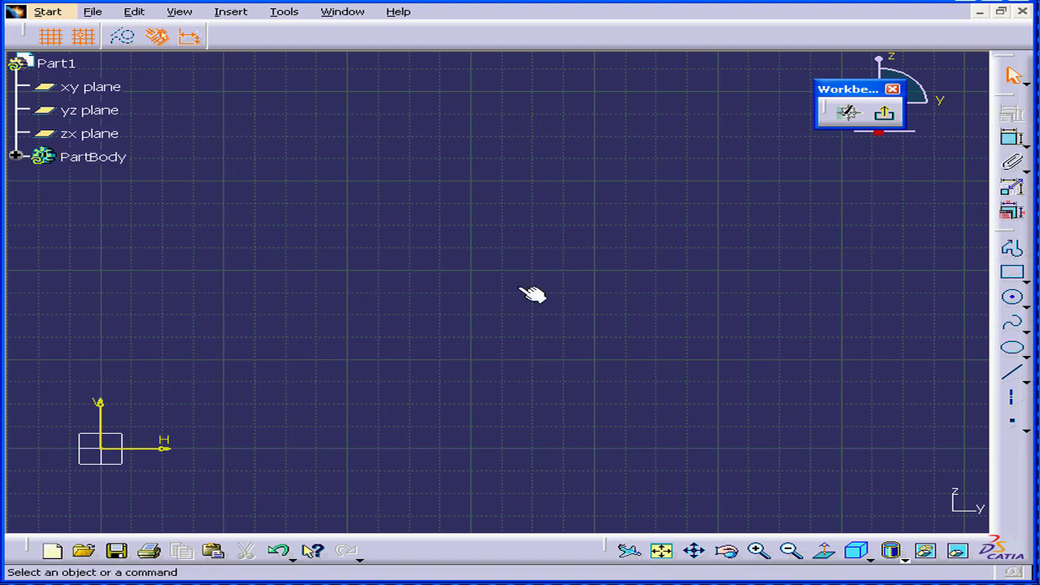
click(1012, 373)
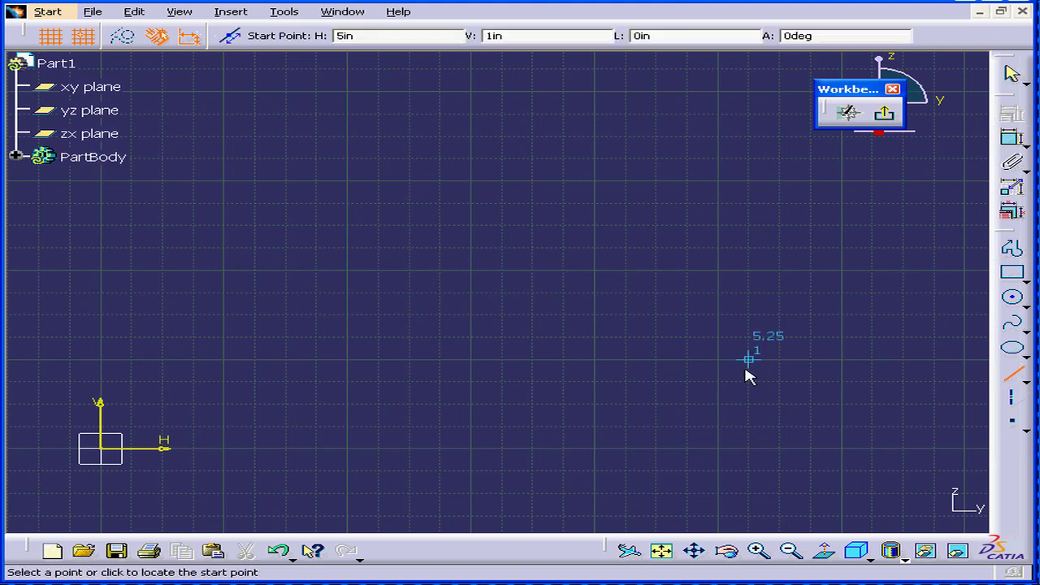
click(354, 360)
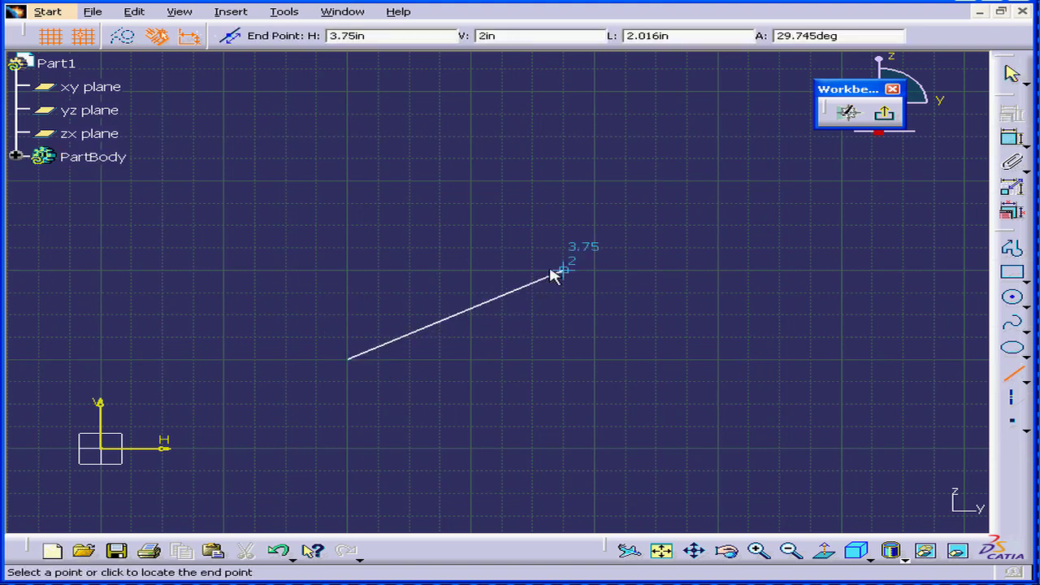
click(846, 36)
text(3)
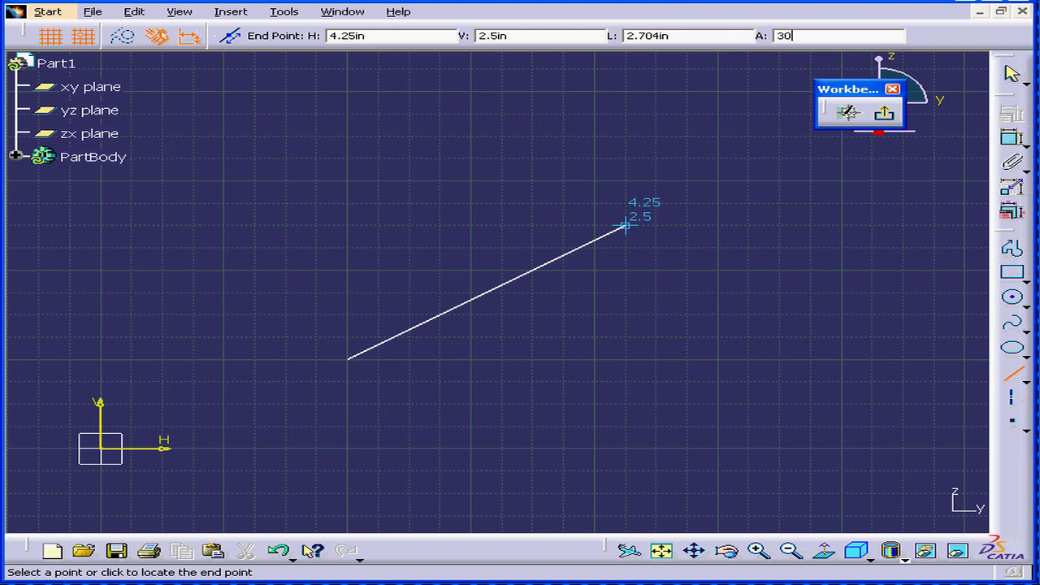
text(0)
key(Return)
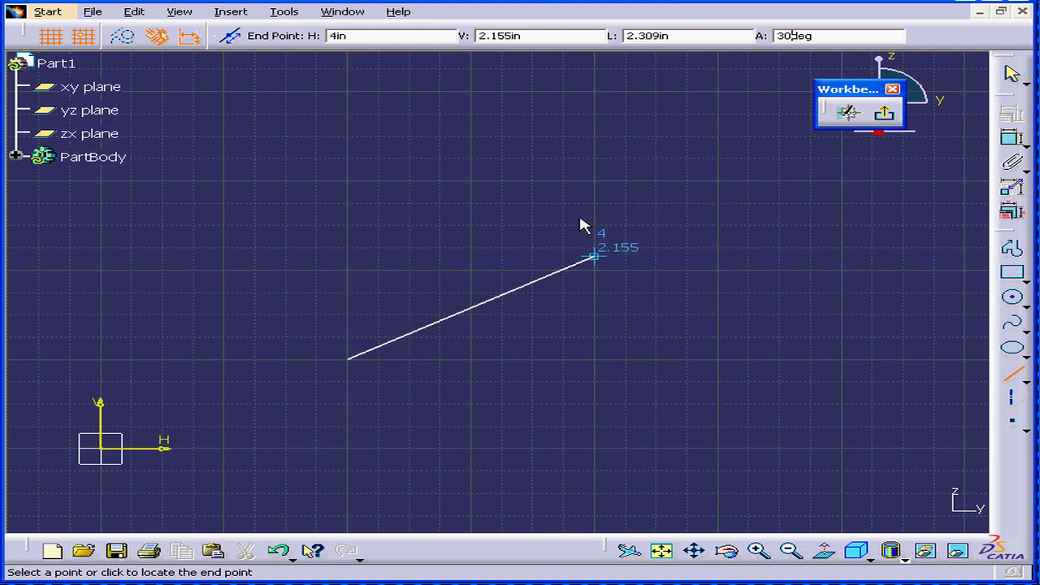
click(550, 311)
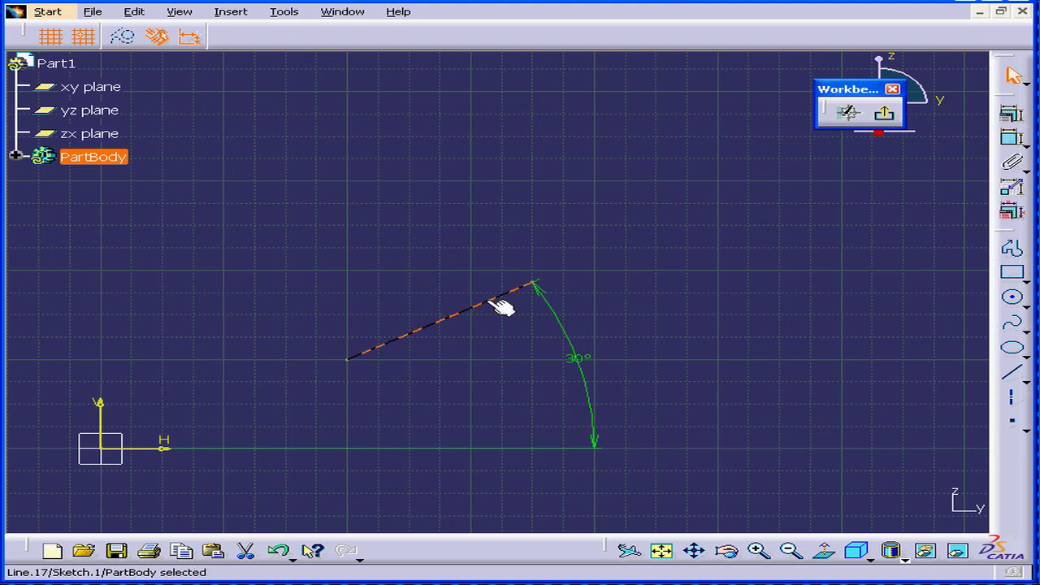
key(Delete)
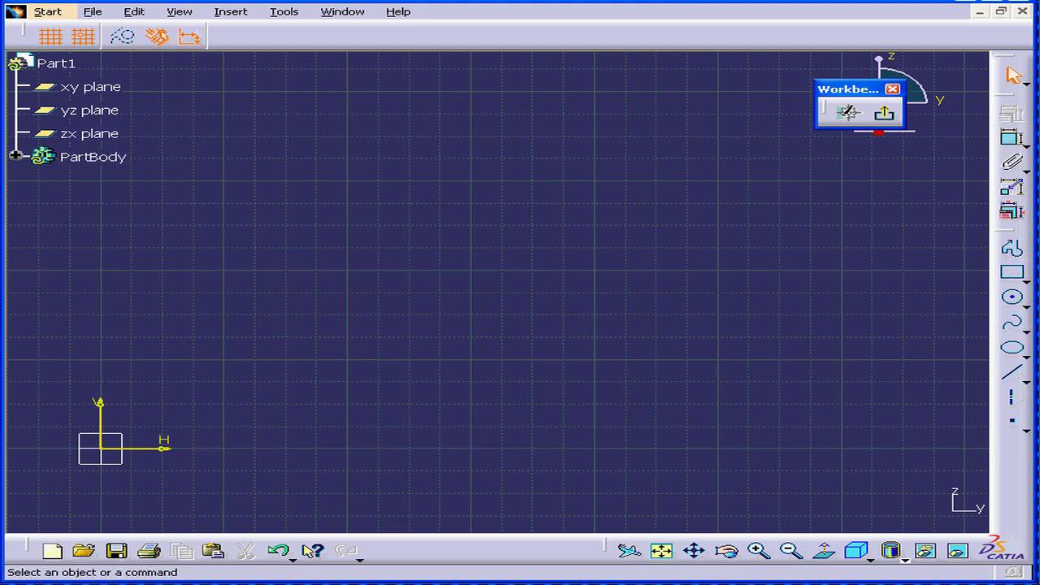
- Start a line at H 2in, V 1in and lock its length at 3in in Sketch tools
click(1020, 378)
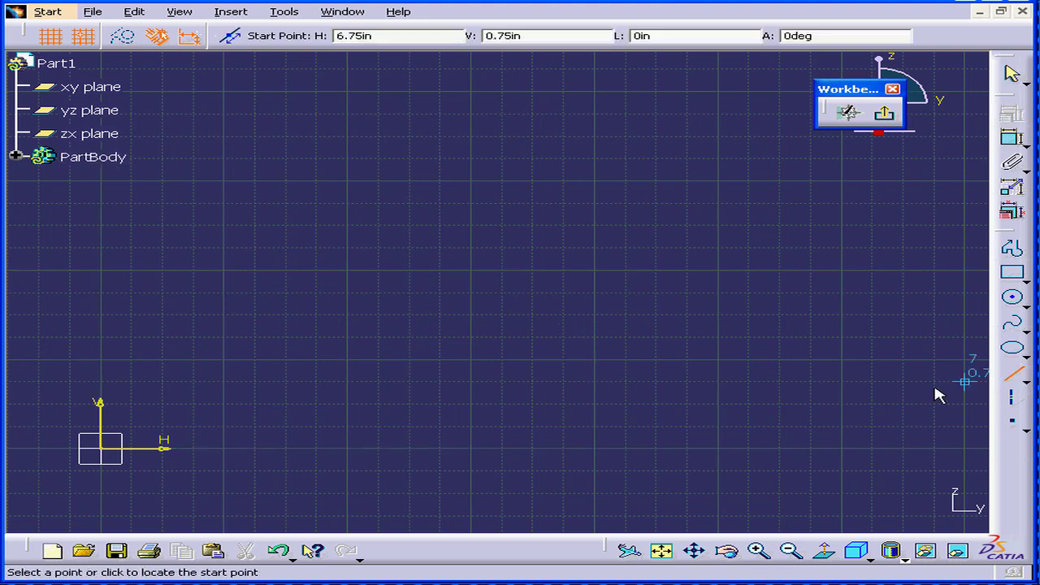
click(353, 360)
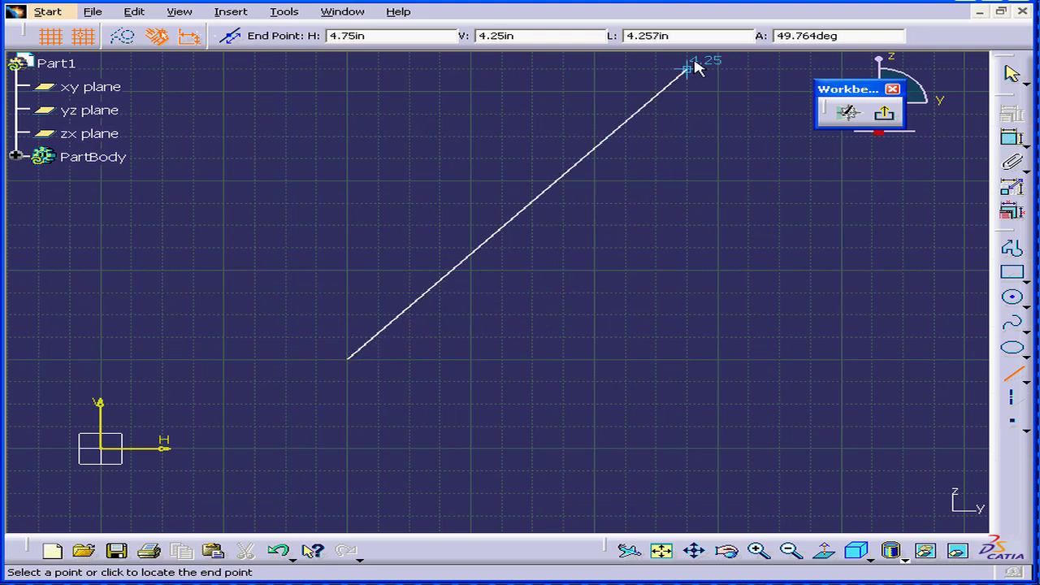
click(676, 35)
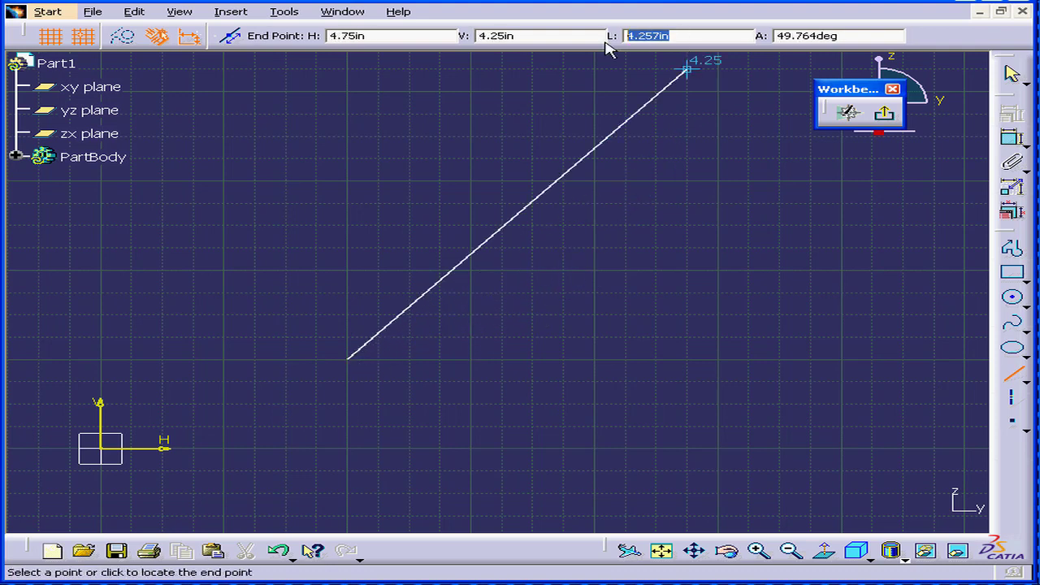
text(31)
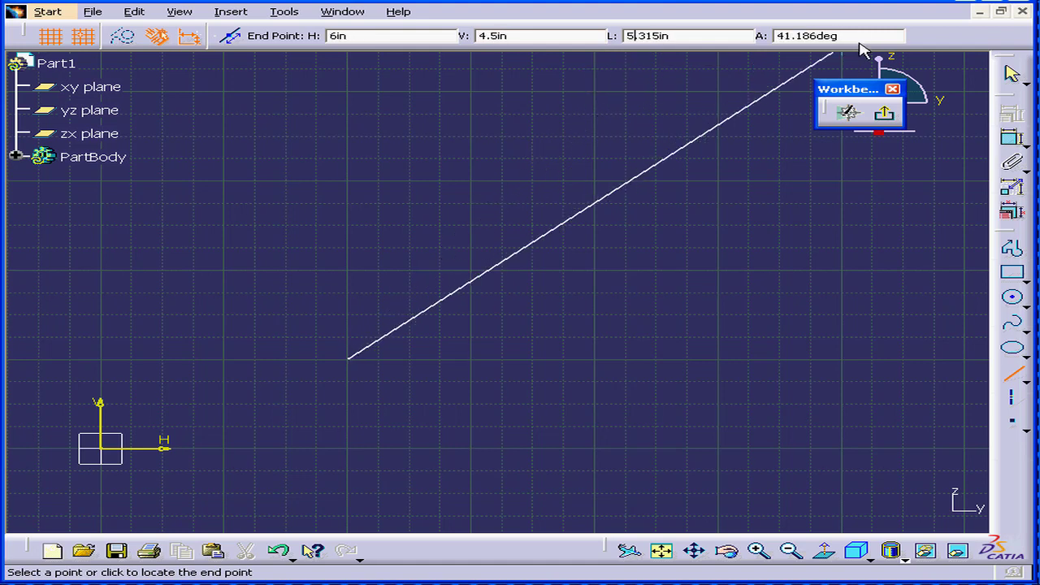
drag(839, 36, 779, 35)
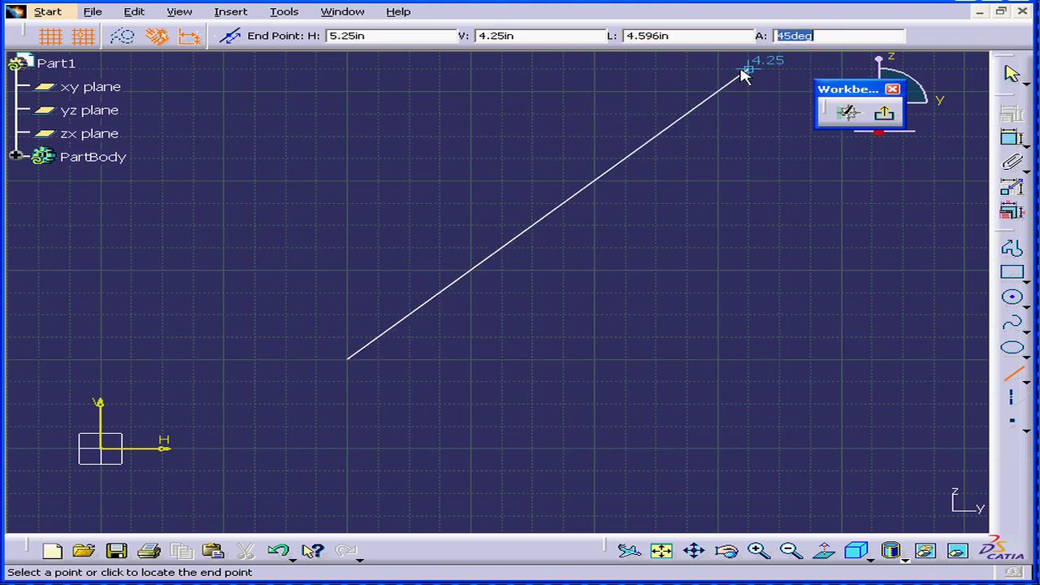
text(40)
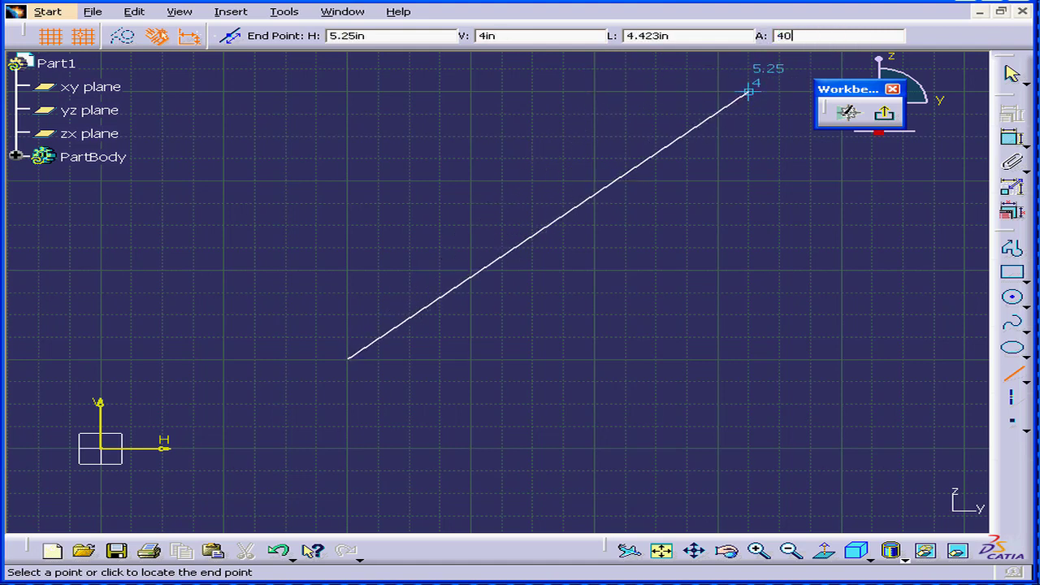
drag(676, 36, 624, 36)
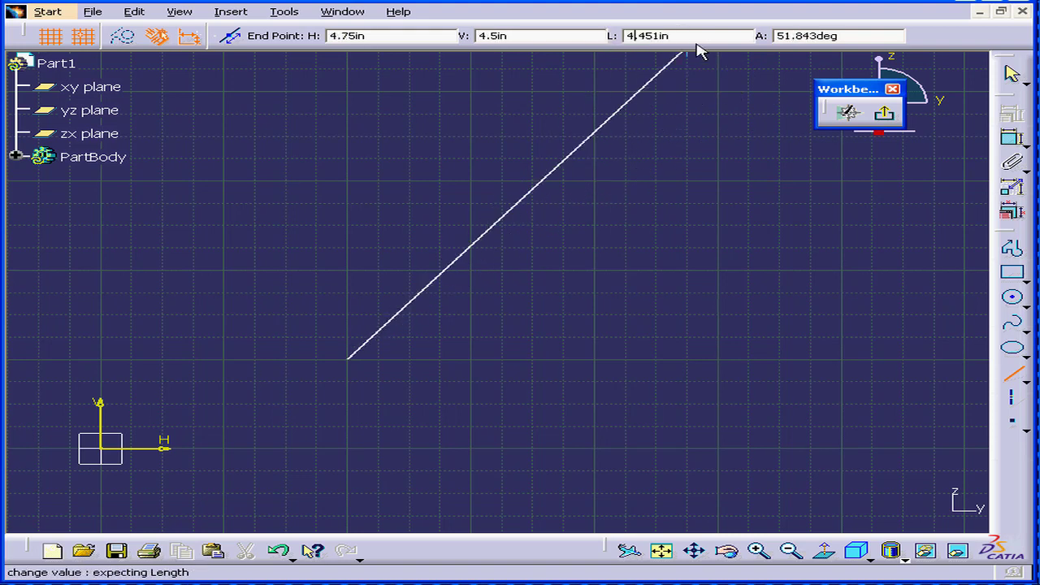
drag(680, 36, 619, 41)
text(3)
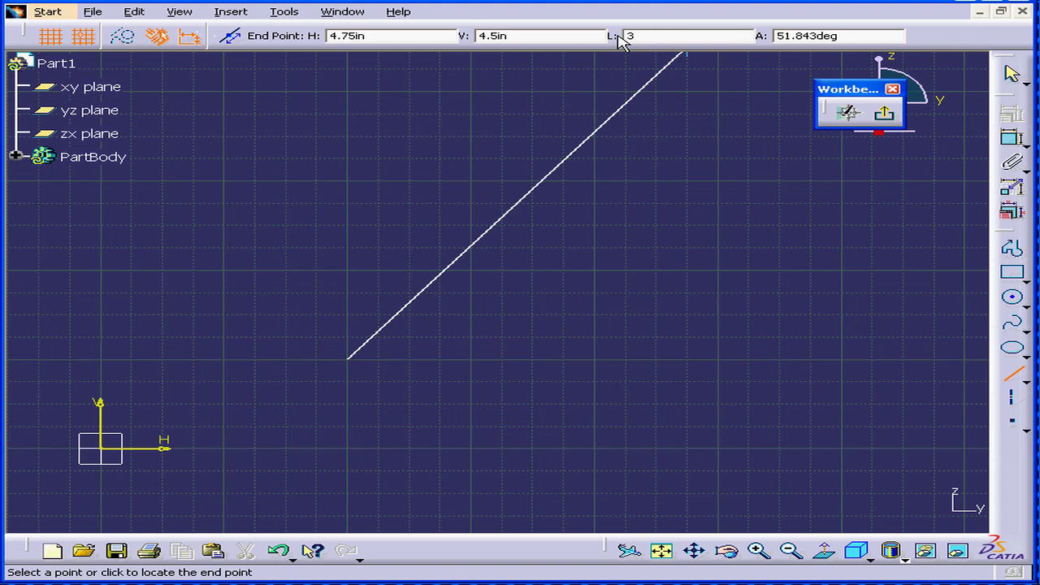
key(Tab)
- Set the line angle to 40°, commit it, and move the length dimension clear of the line
drag(851, 36, 753, 35)
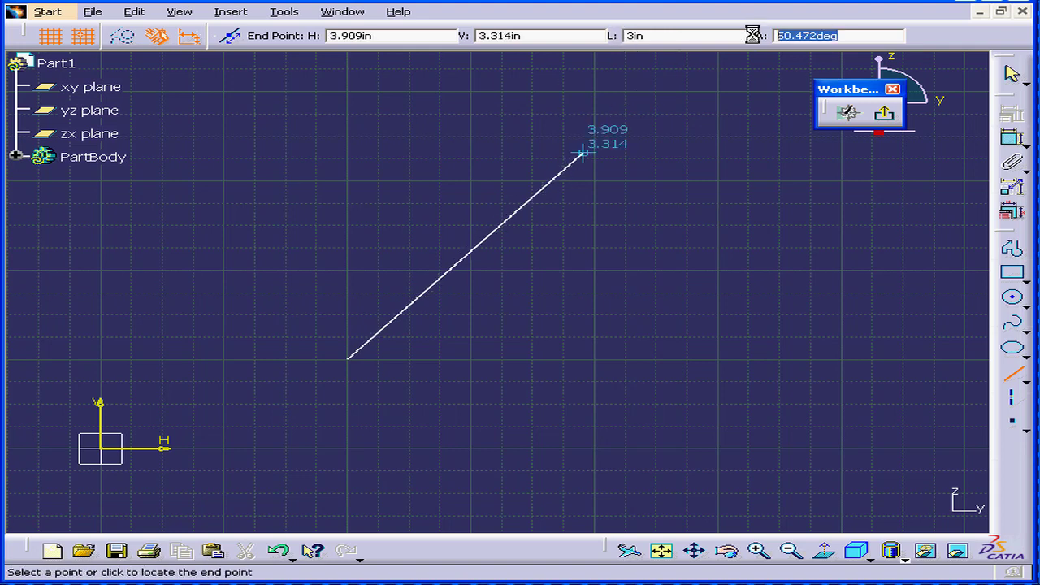
text(40)
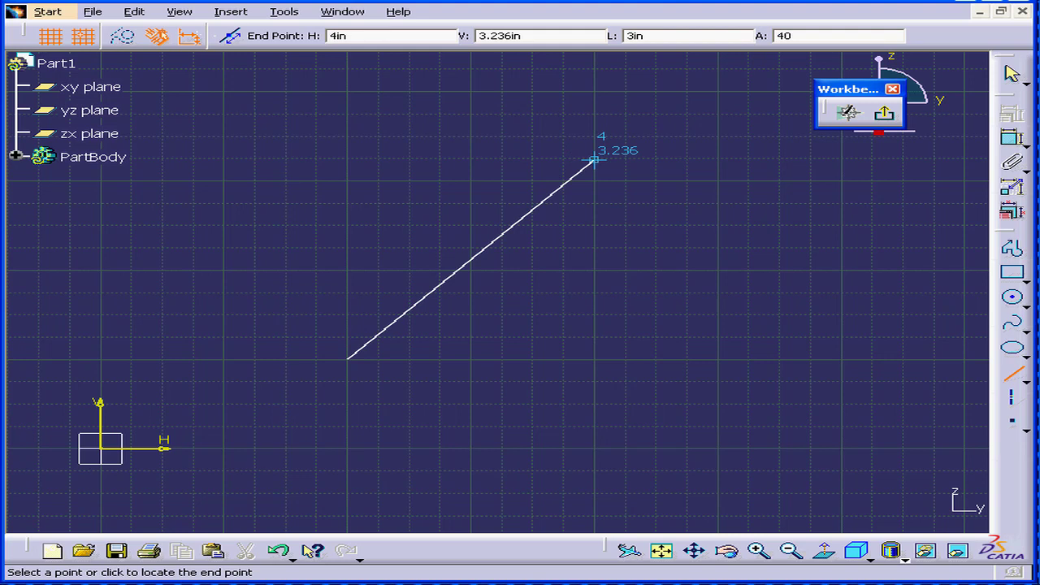
key(Return)
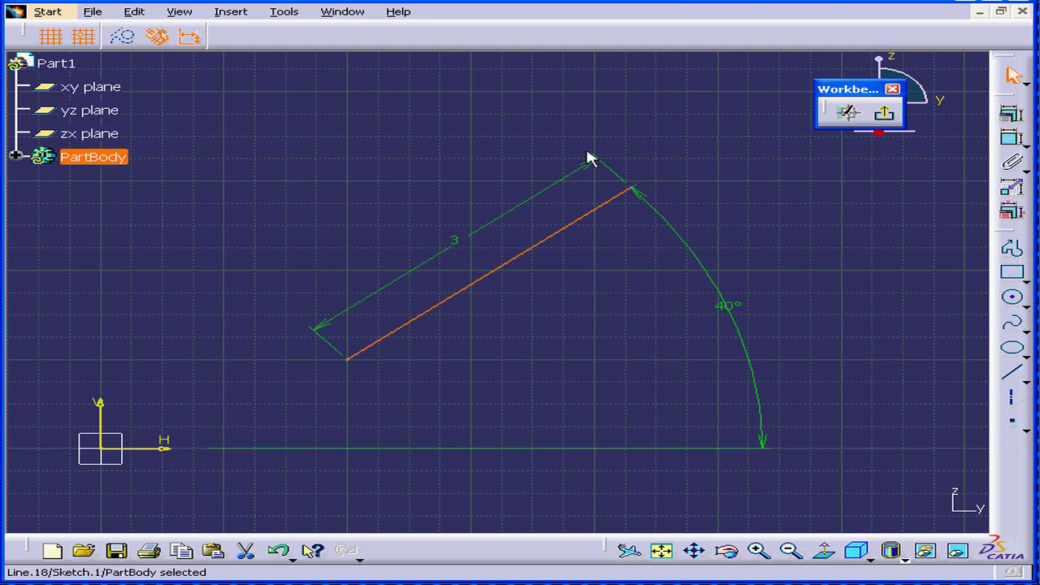
drag(599, 168, 569, 158)
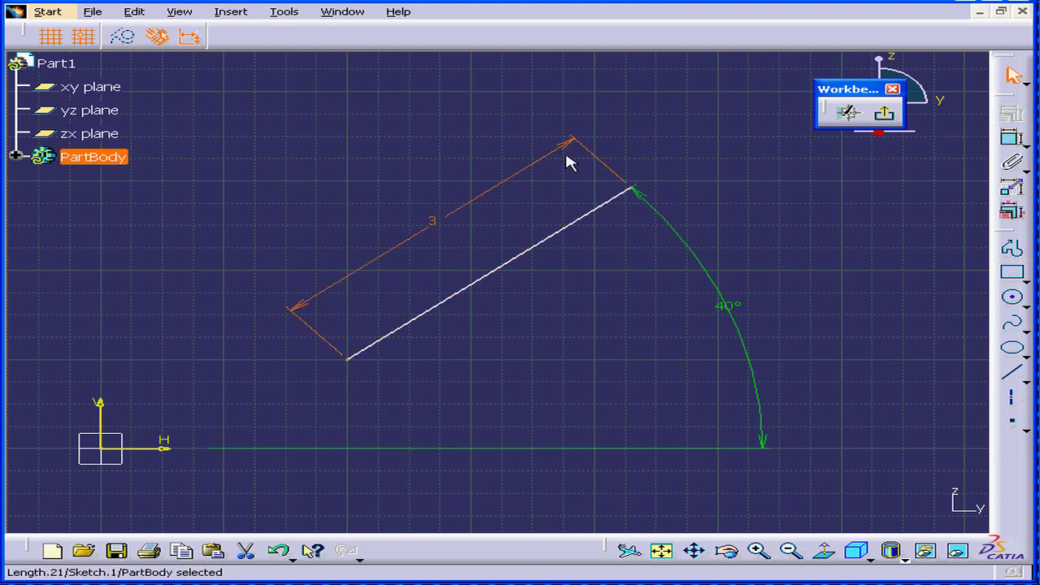
click(545, 257)
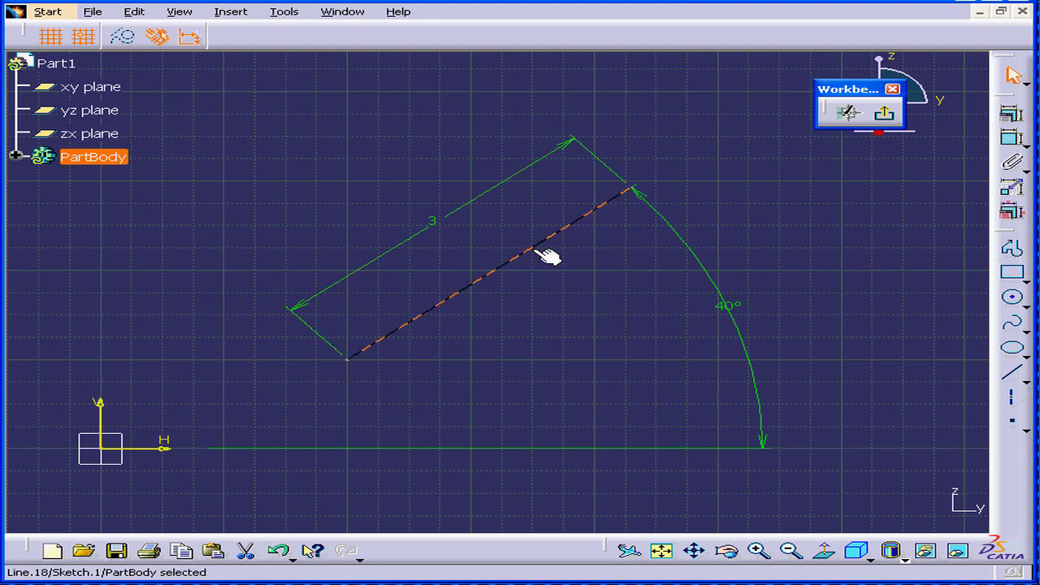
- Delete the 40° line and draw an undimensioned 2in line from H 2in, V 1in
key(Delete)
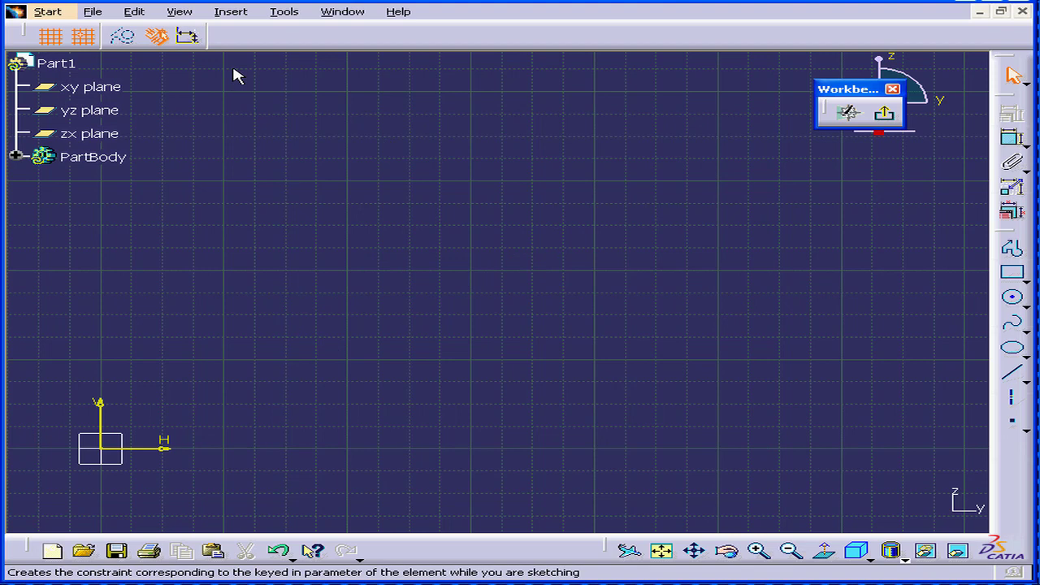
click(1016, 377)
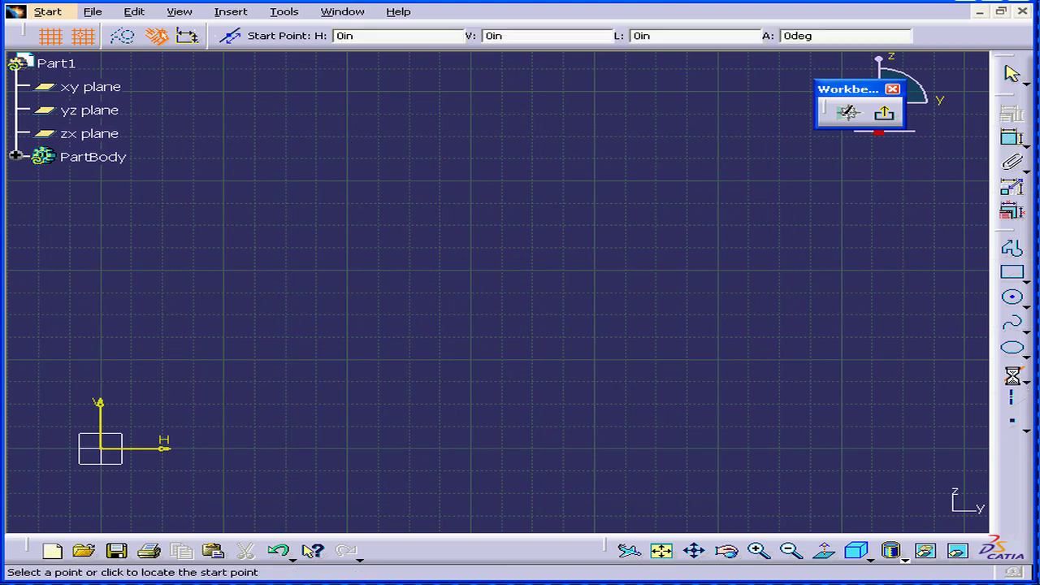
click(348, 360)
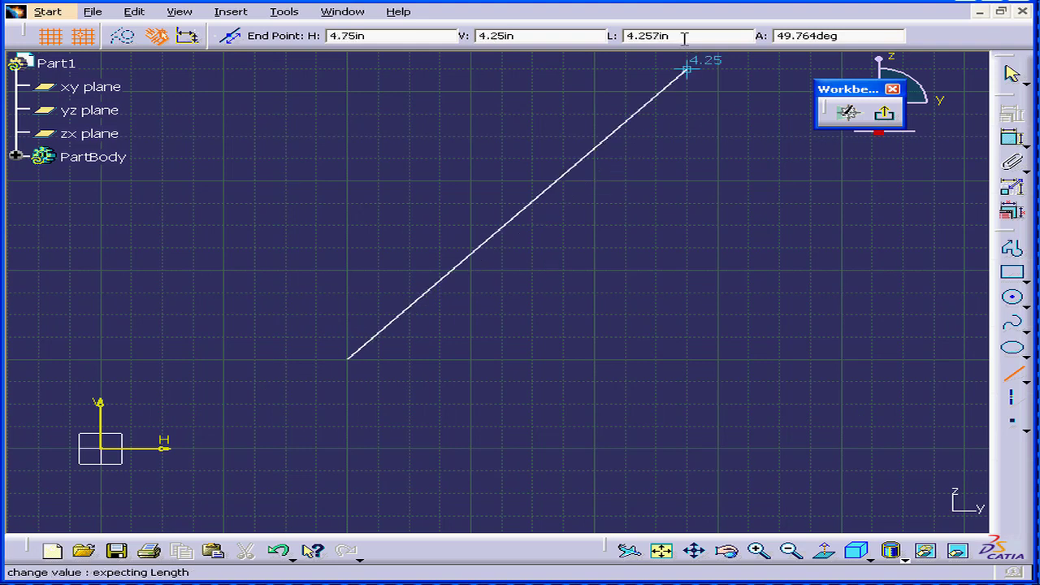
double_click(660, 37)
text(2)
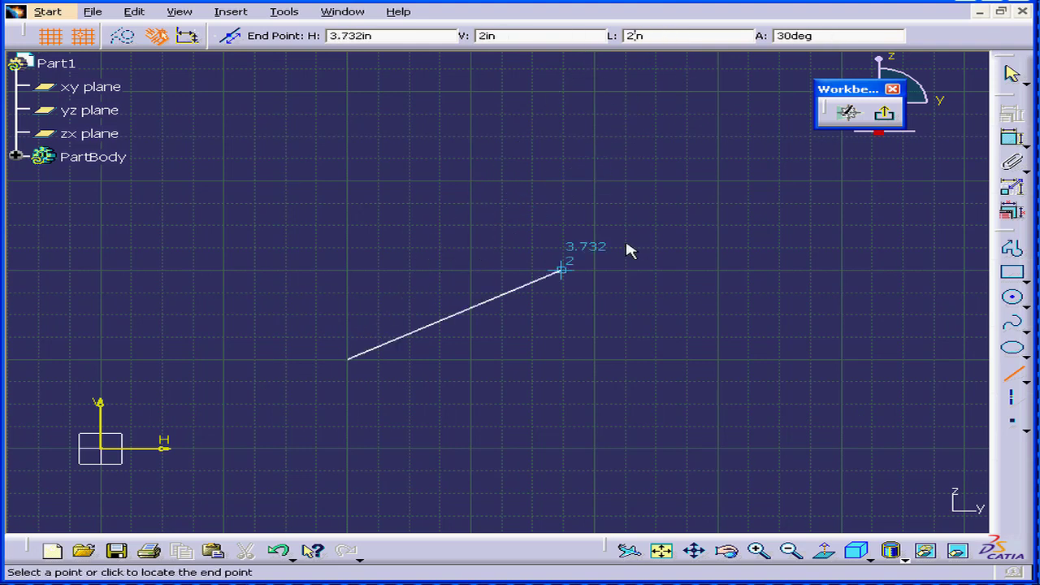
click(599, 260)
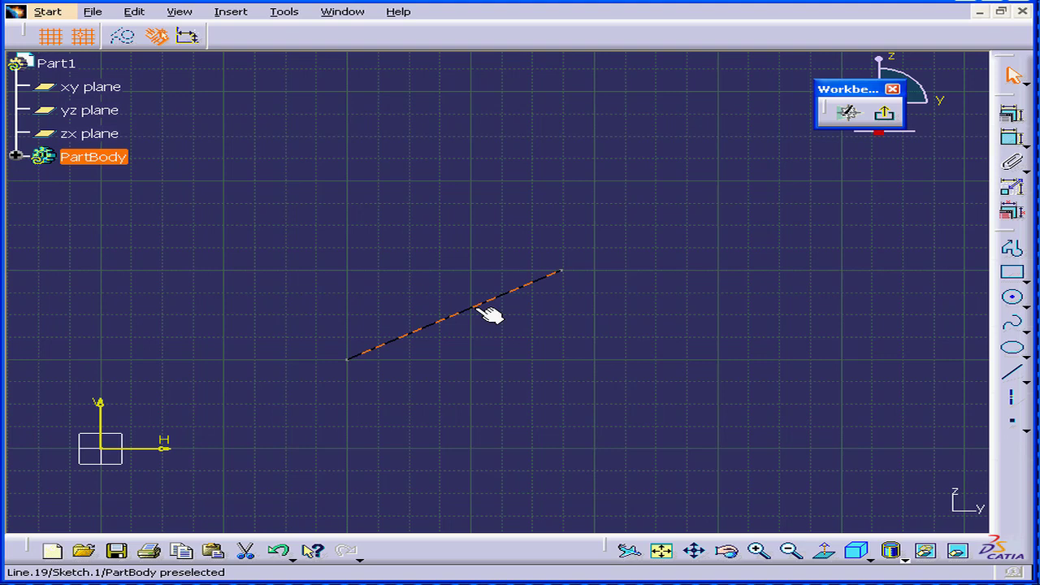
- Delete the 2in line and sketch a circle centred at H 1in, V 1in with radius 1in
key(Delete)
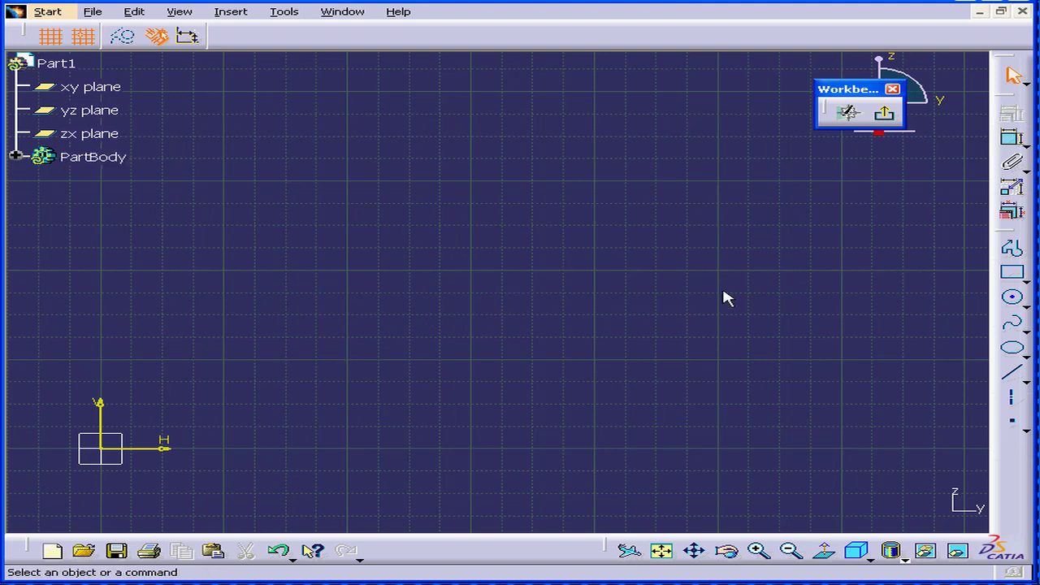
click(1015, 300)
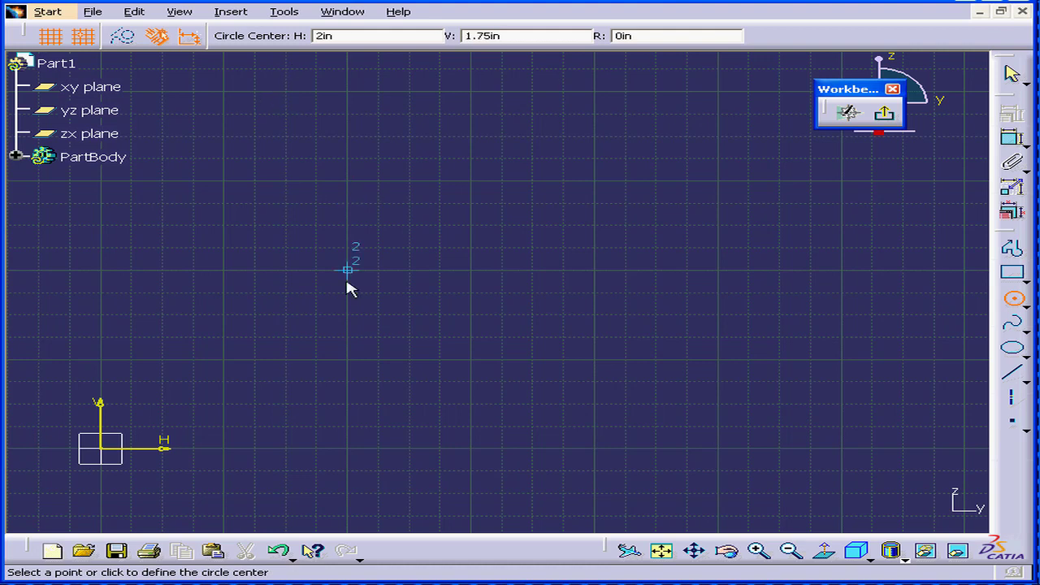
click(227, 361)
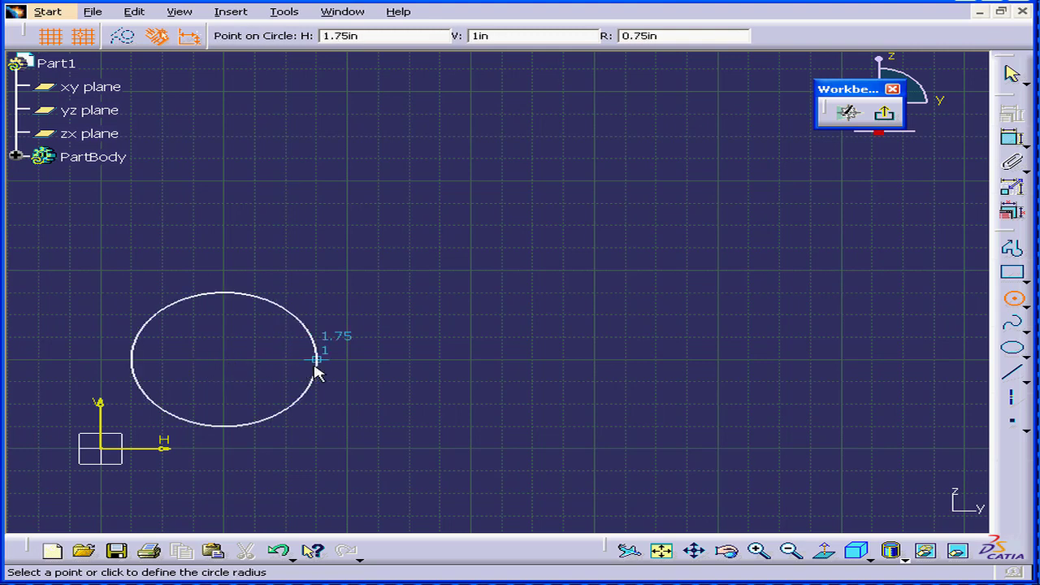
double_click(657, 37)
text(1)
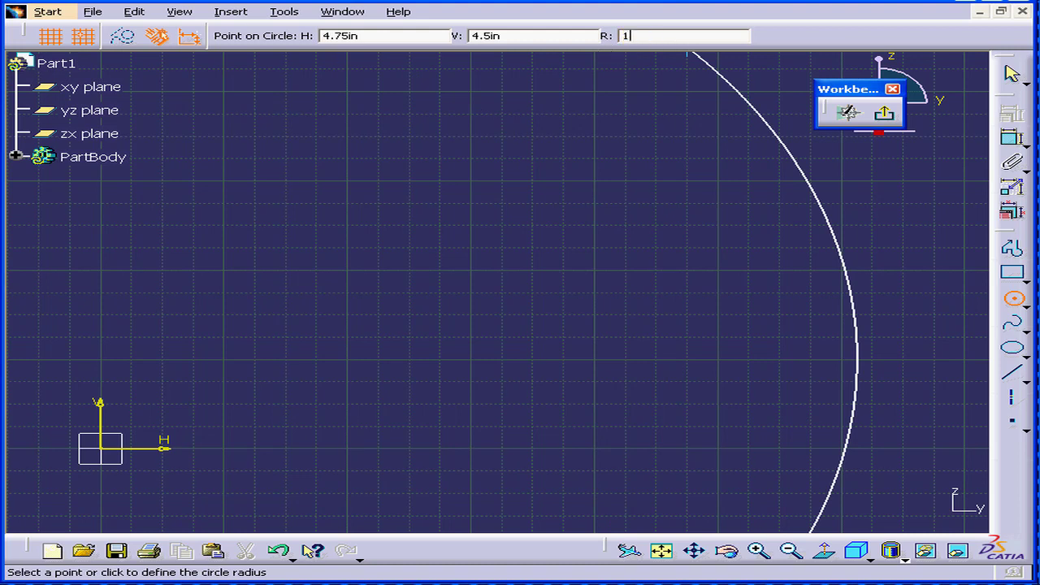
key(Return)
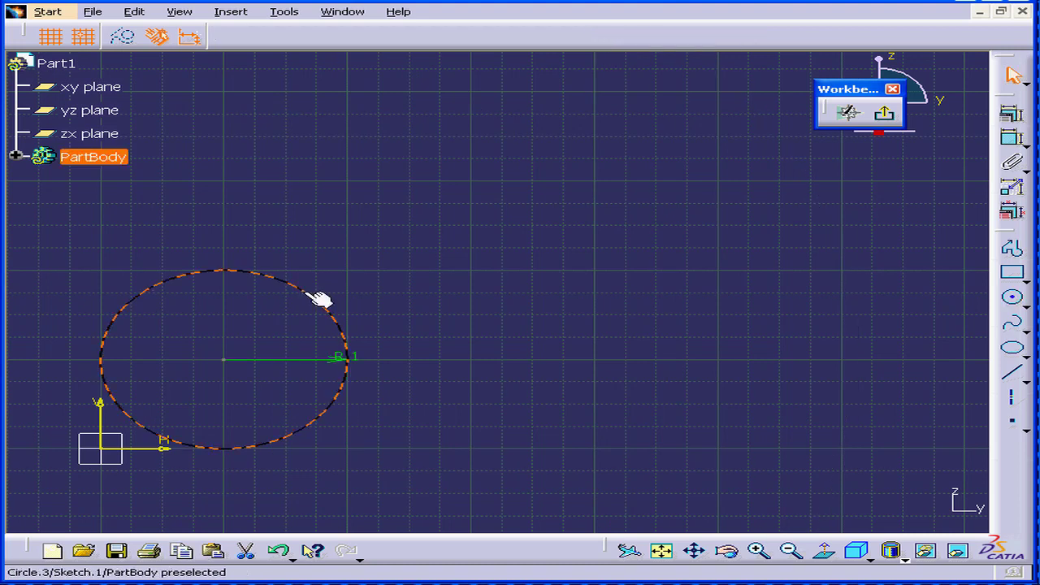
click(441, 330)
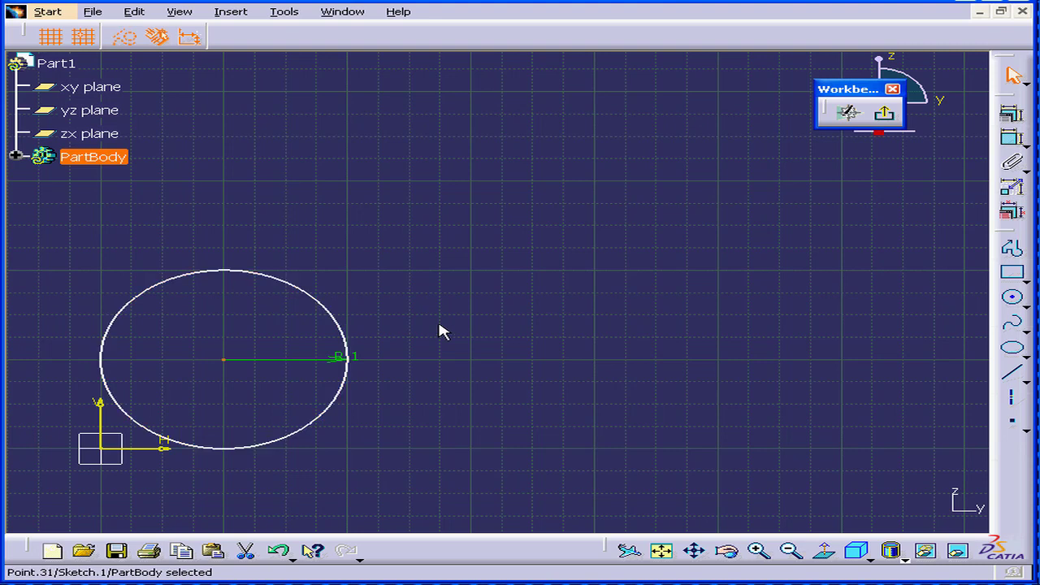
- Hide and reshow the grid, then drag the R1 circle's centre up and to the right
click(52, 36)
click(51, 37)
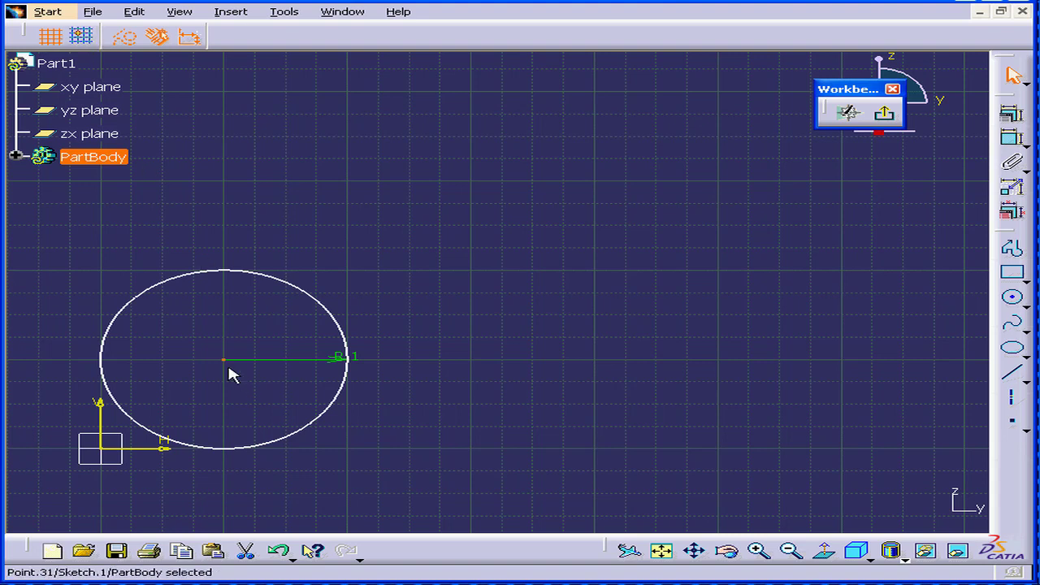
drag(233, 360, 241, 350)
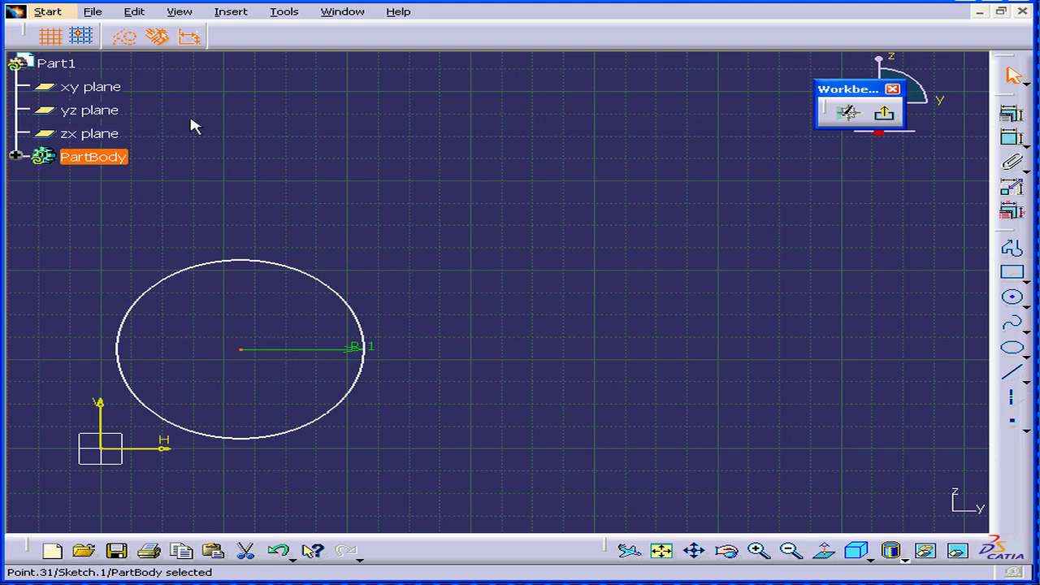
click(243, 353)
click(251, 350)
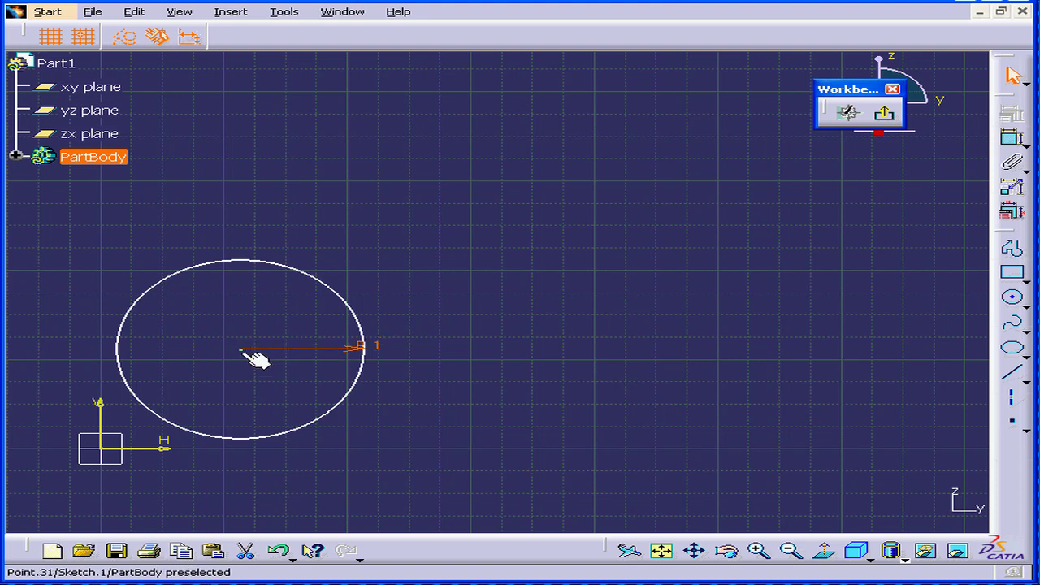
click(242, 352)
drag(241, 352, 286, 337)
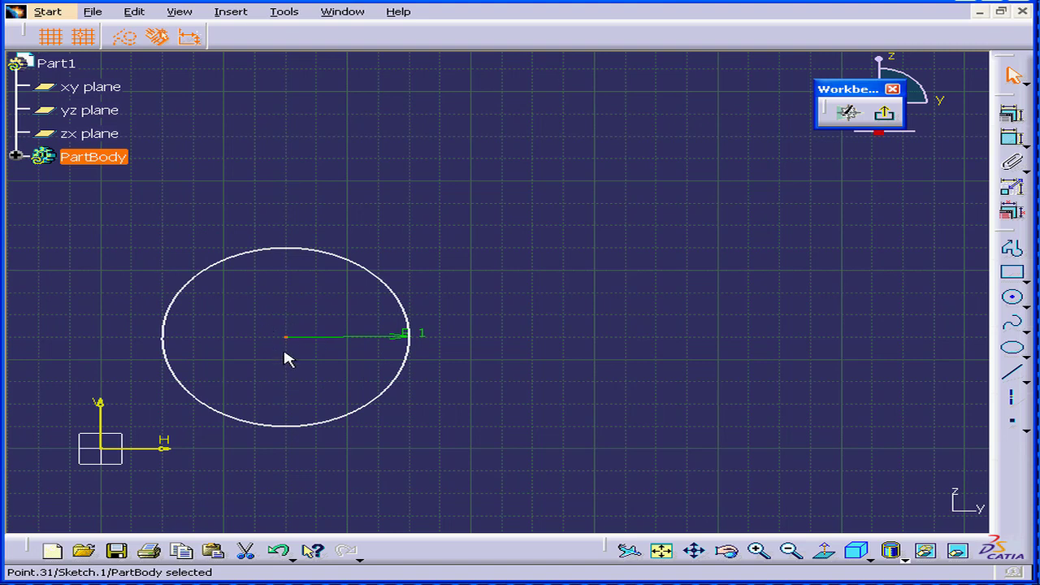
click(123, 35)
- Switch the circle to construction geometry, then back to standard geometry
click(324, 254)
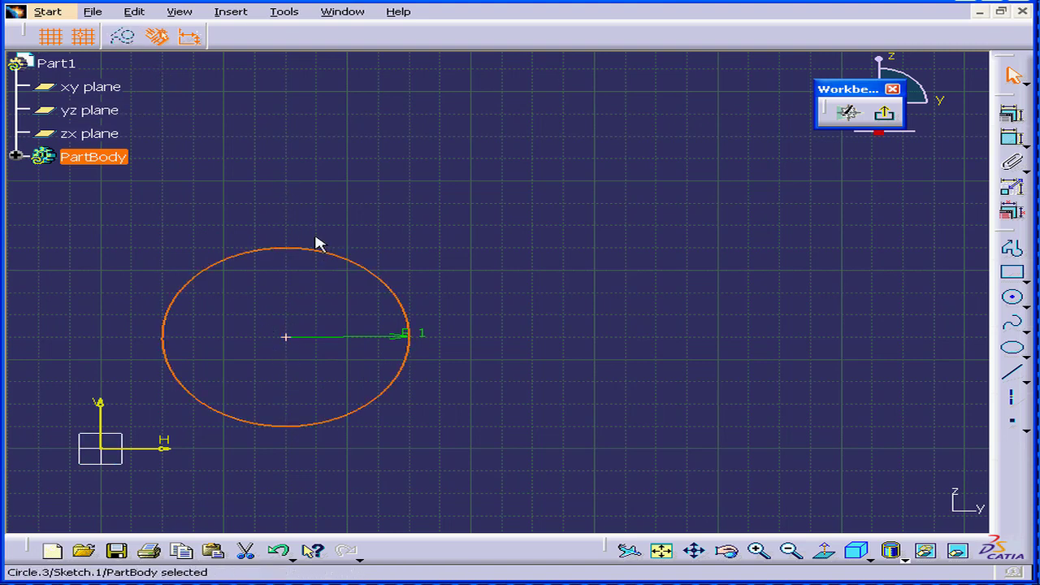
click(129, 37)
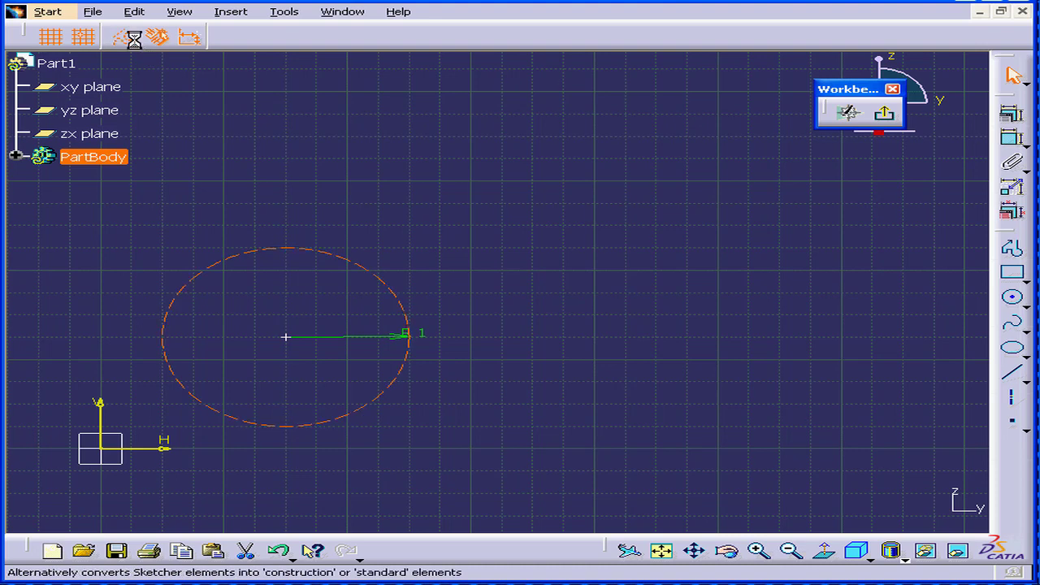
click(378, 278)
click(126, 38)
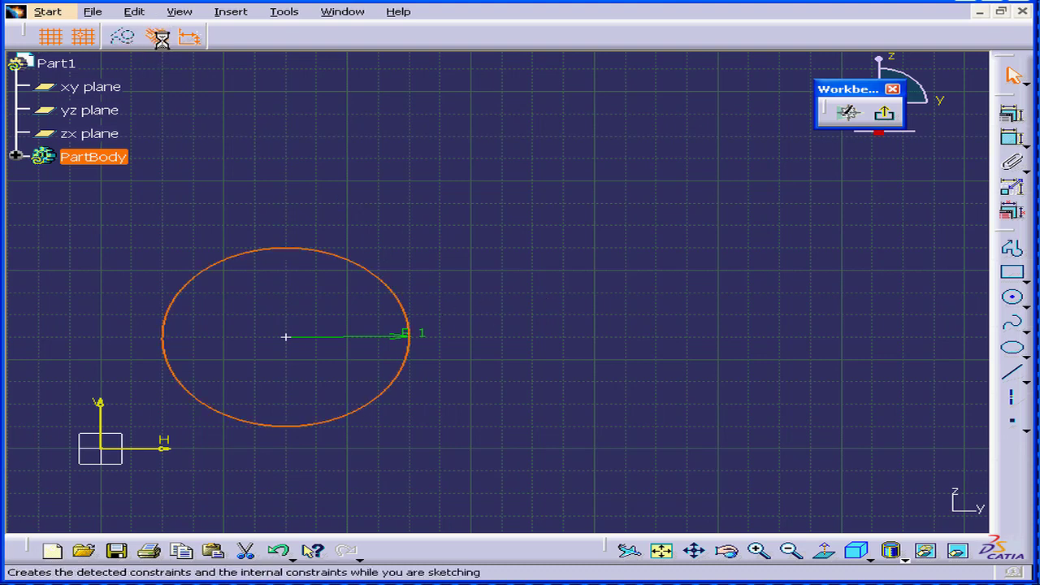
- Draw a 2.265in line from H 3in, V 1in tangent to the circle, ending at H 1.561in, V 2.75in
click(1014, 375)
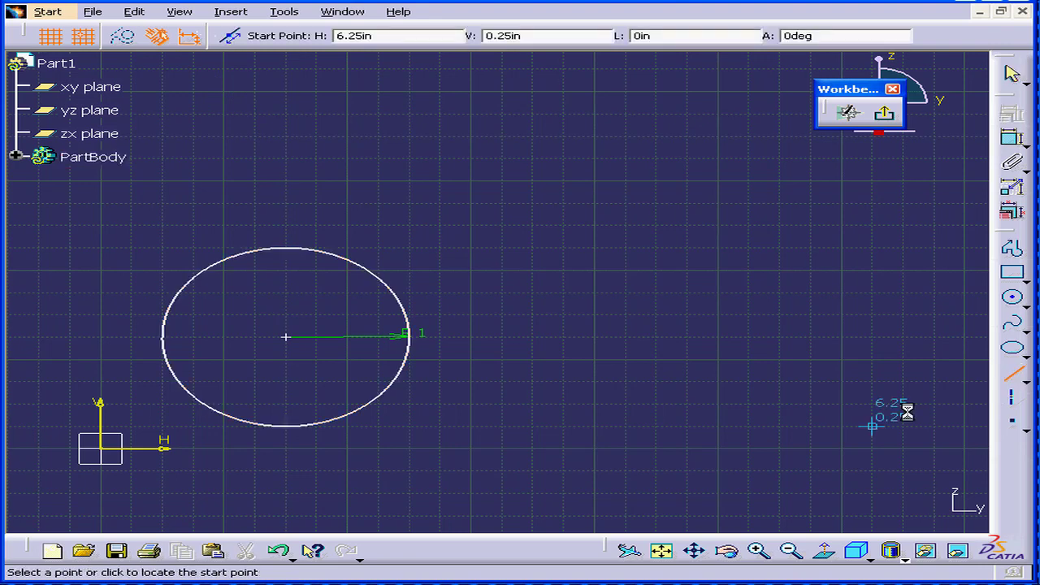
click(471, 360)
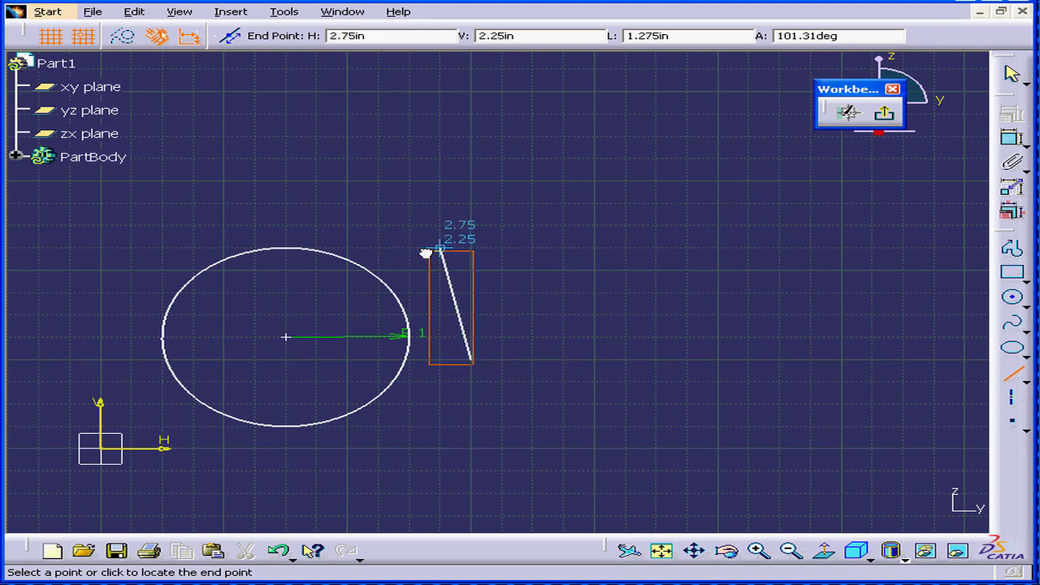
click(308, 217)
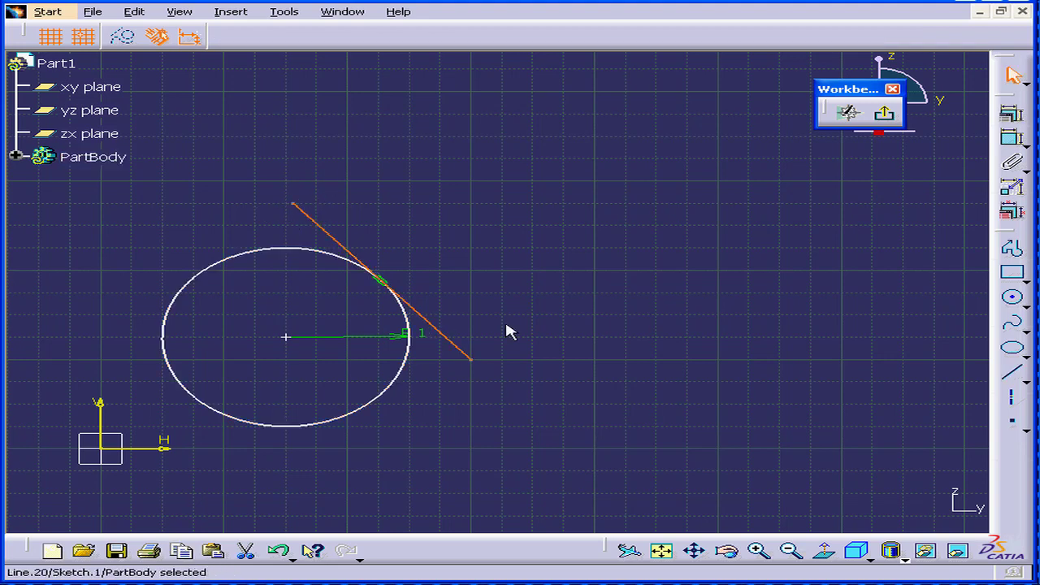
- Delete the tangent line and redraw a longer one ending at H 1in, V 2.75in, grazing the circle
key(Delete)
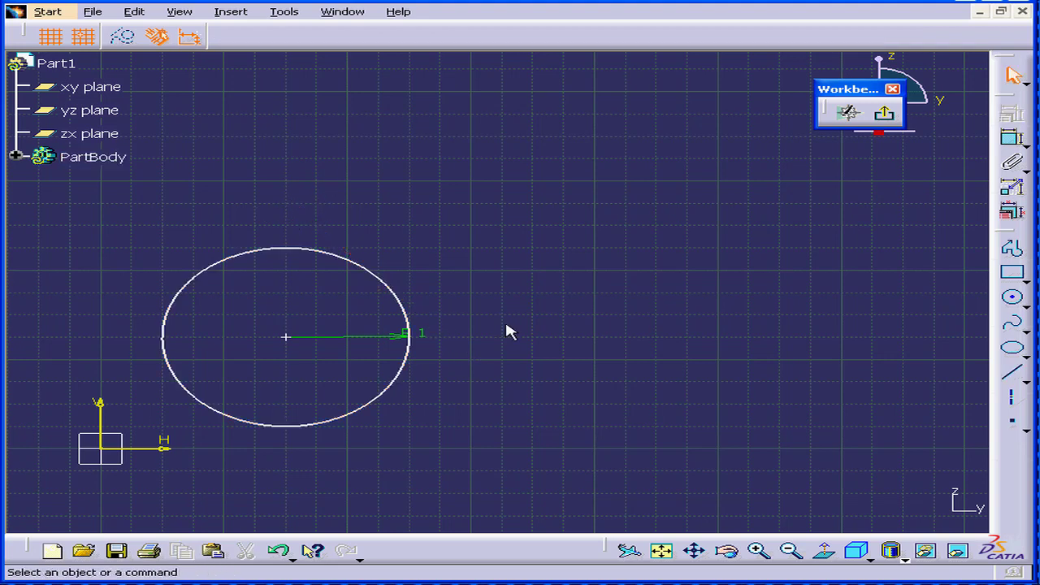
click(1019, 382)
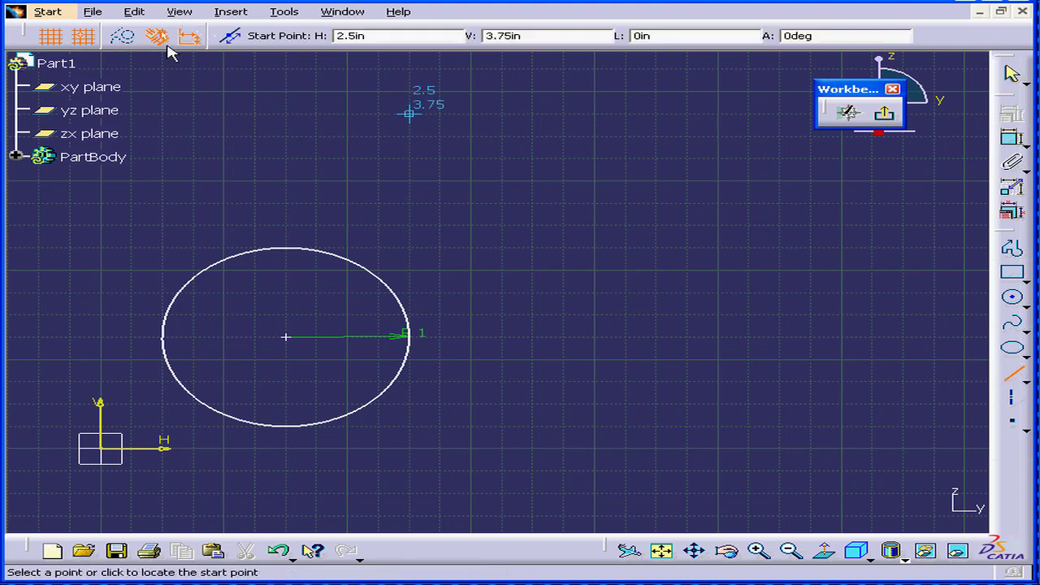
click(594, 365)
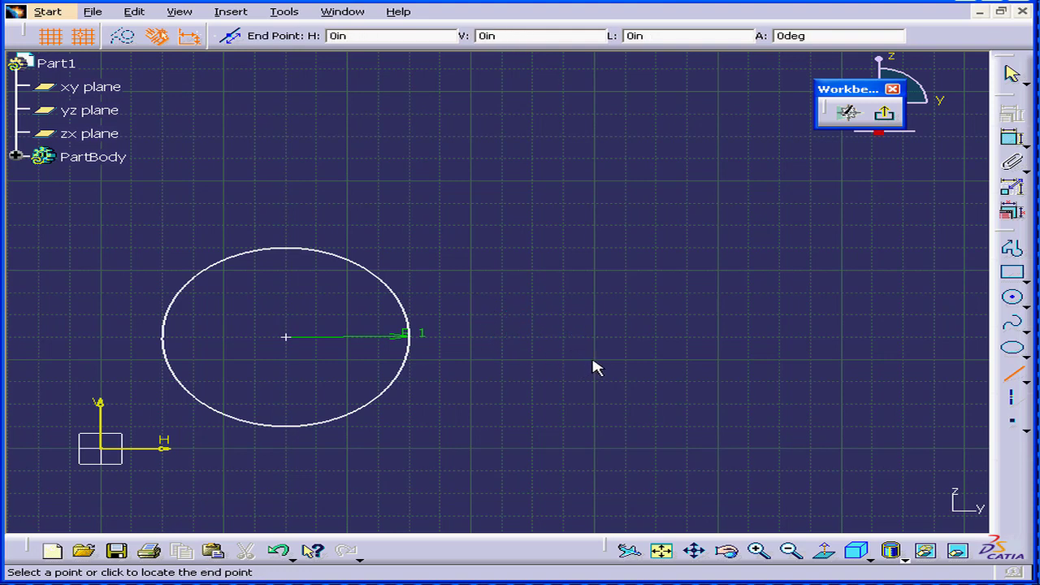
click(226, 210)
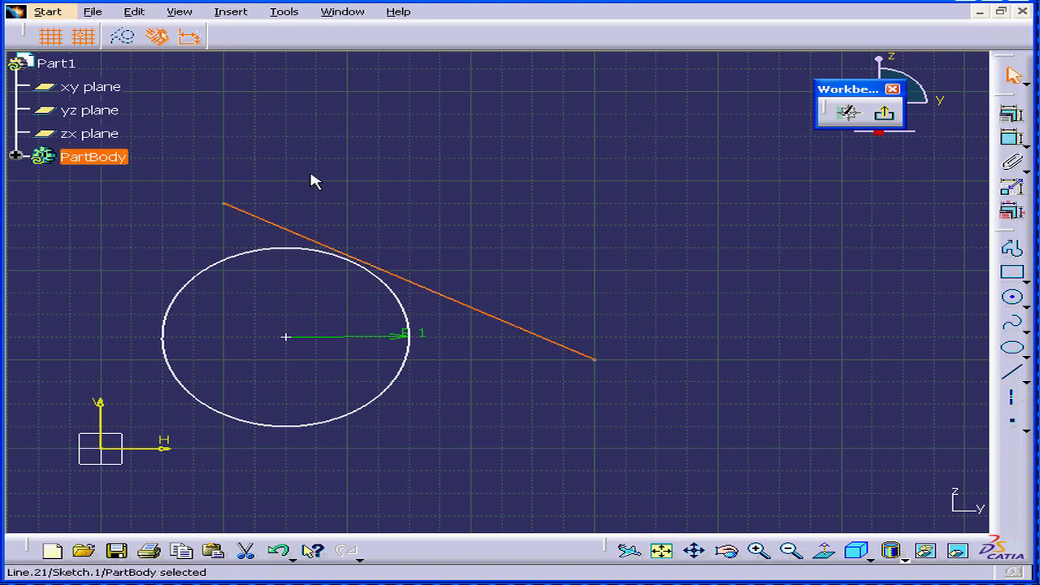
- Draw a 2 in horizontal line at V 3 in, ending at H 4 in, then select it
click(1012, 372)
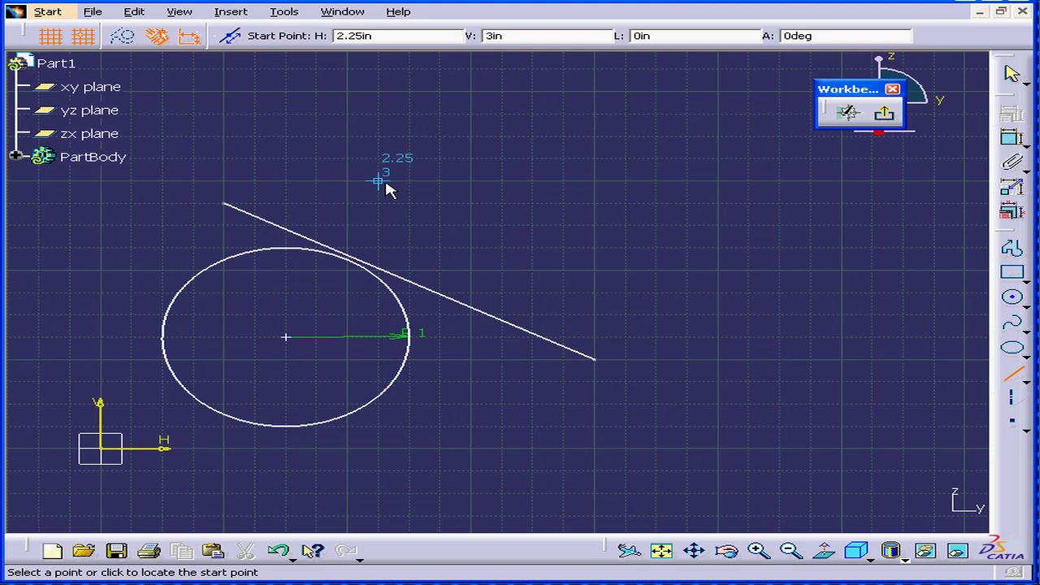
click(348, 180)
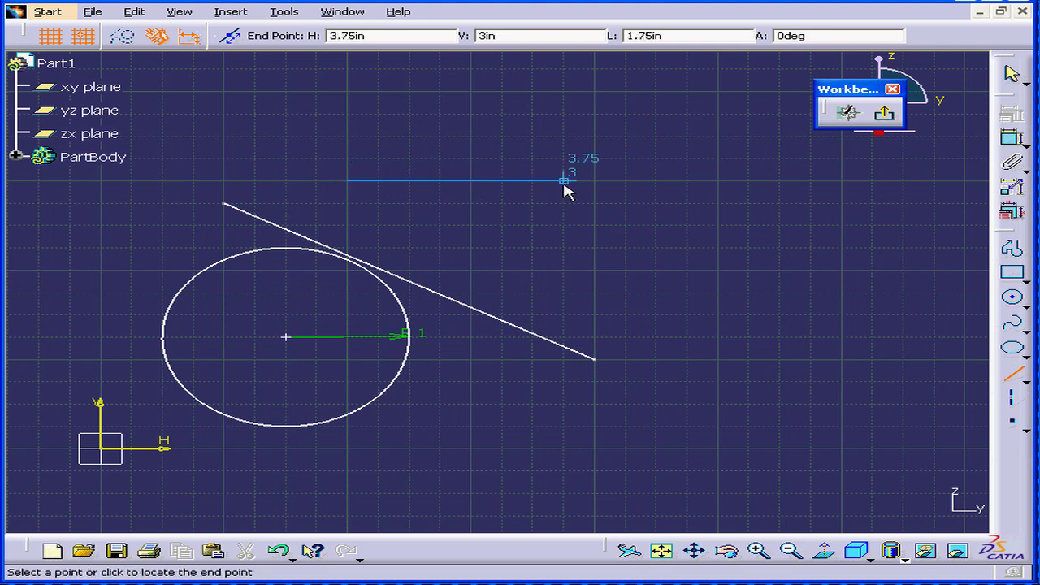
click(590, 186)
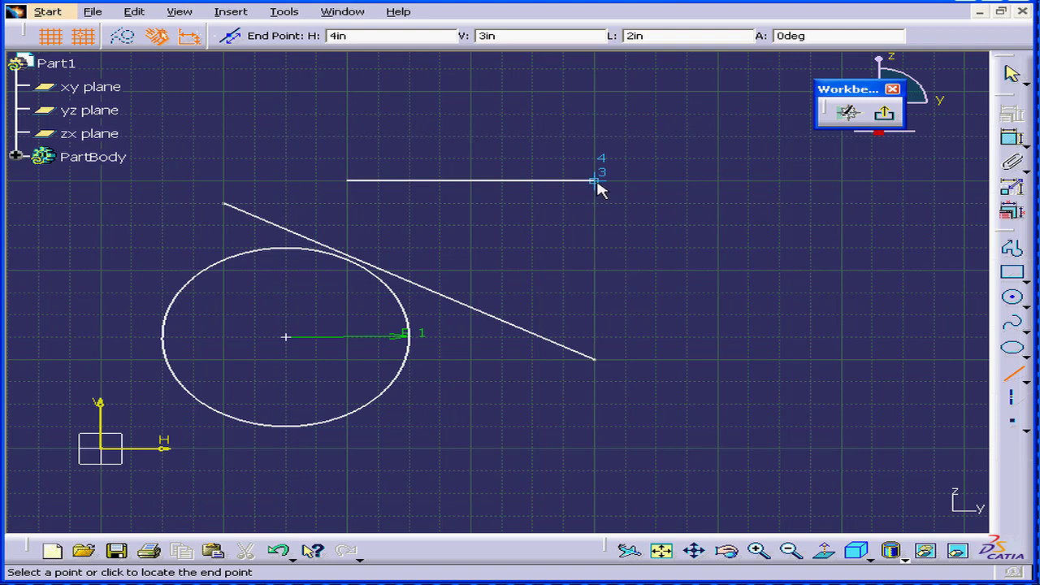
key(Escape)
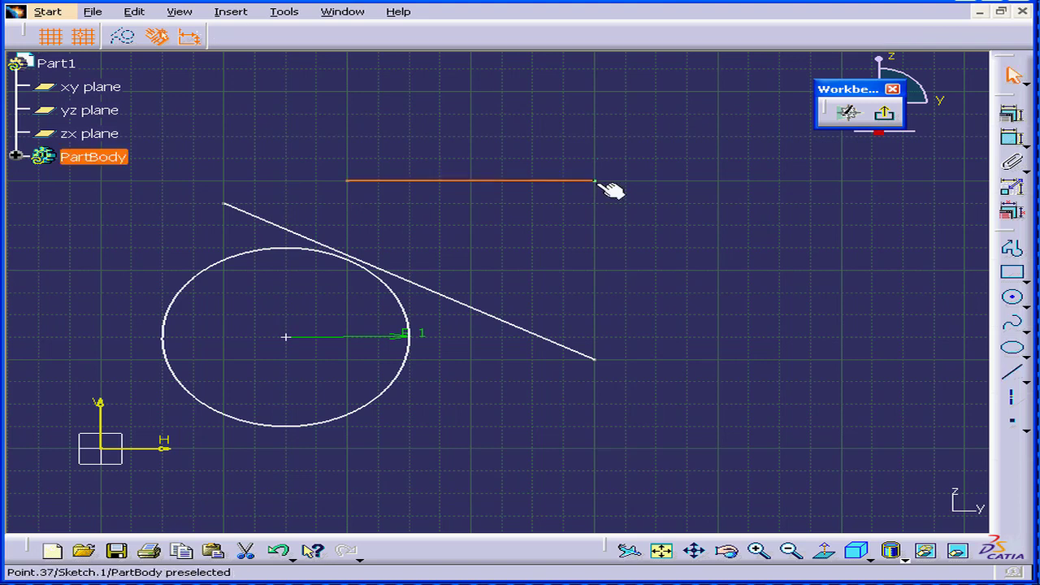
click(569, 180)
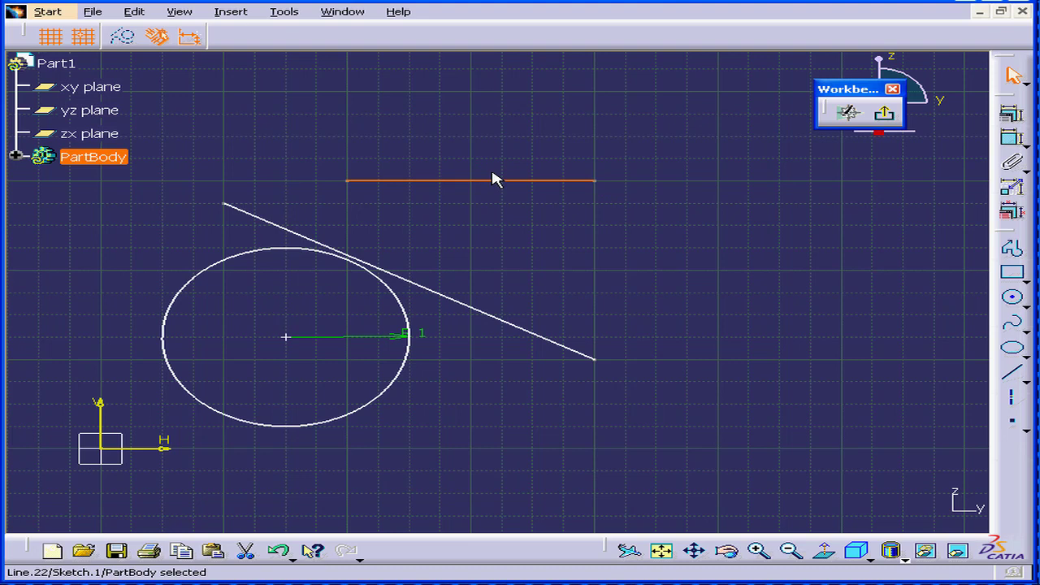